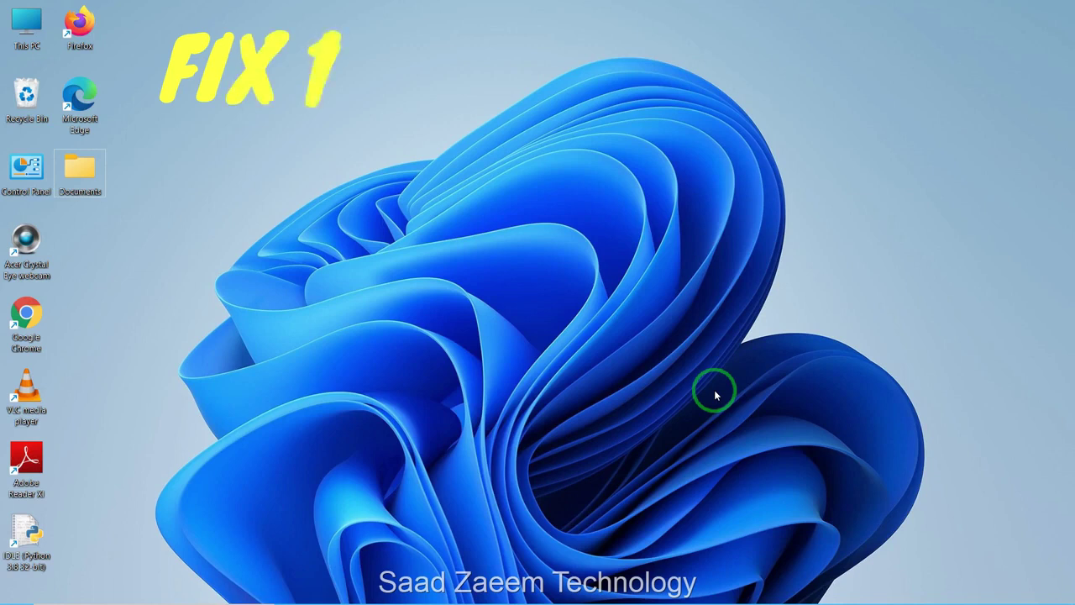
Open Windows Settings from quick settings and go to the Windows Update page
mouse_move(888, 579)
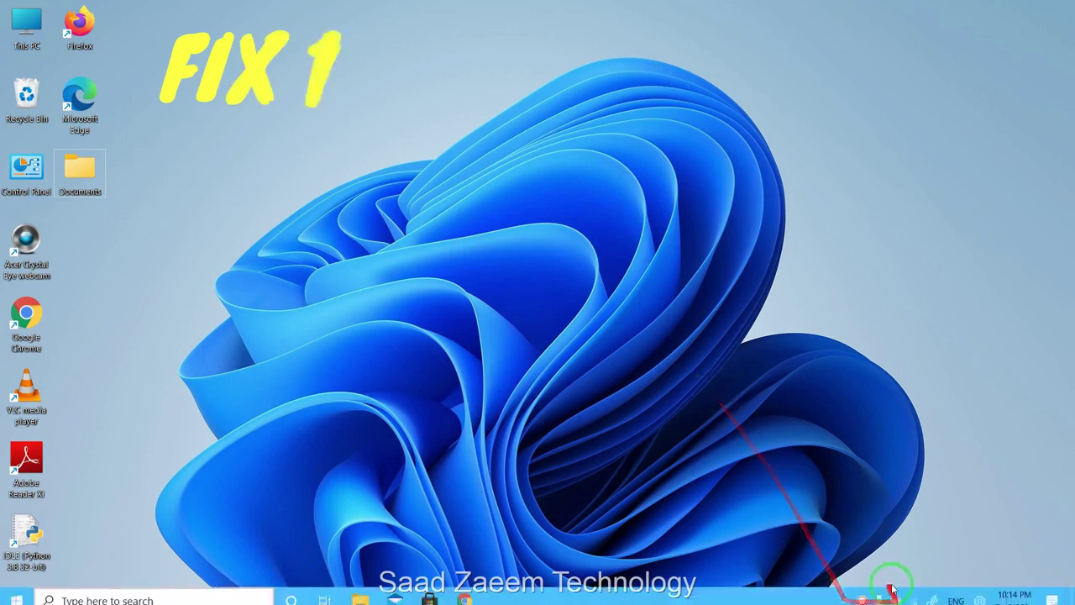
left_click(976, 592)
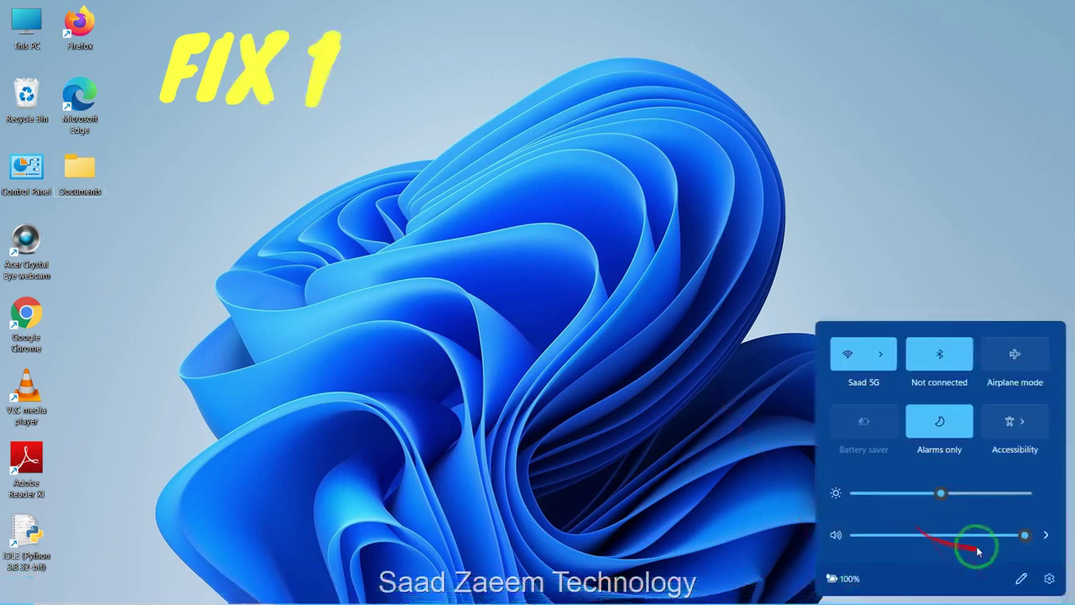
left_click(700, 502)
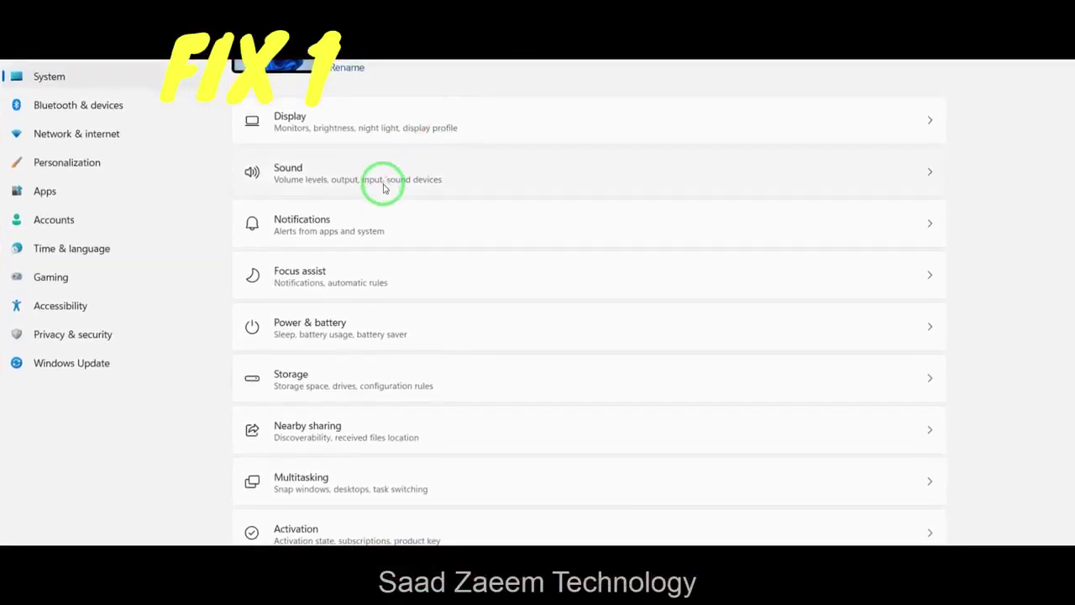
left_click(97, 367)
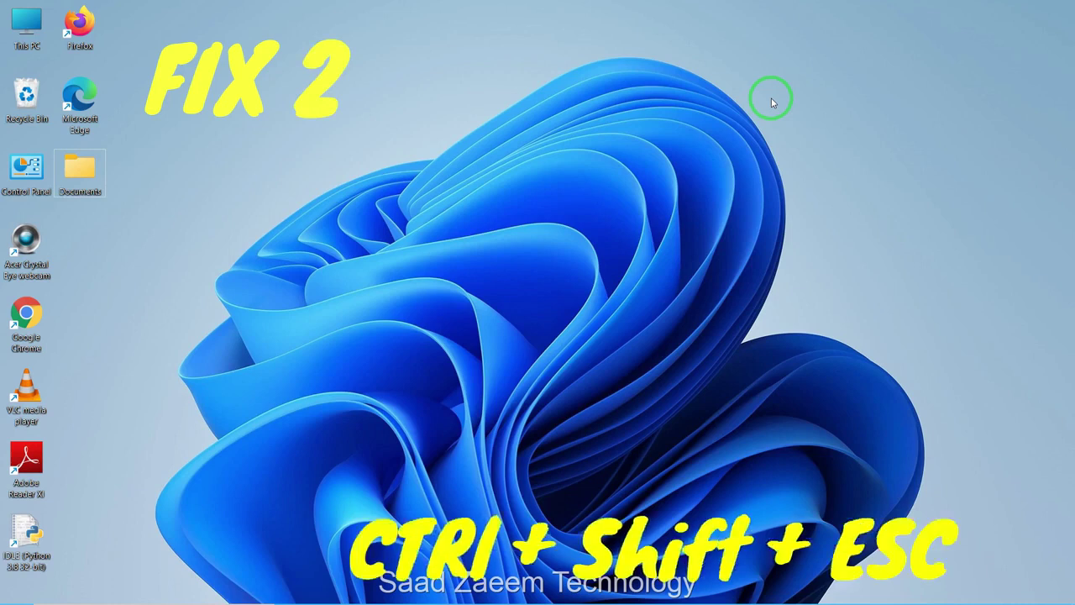
Review the startup apps list in Task Manager, then close it
key("ctrl+shift+Escape")
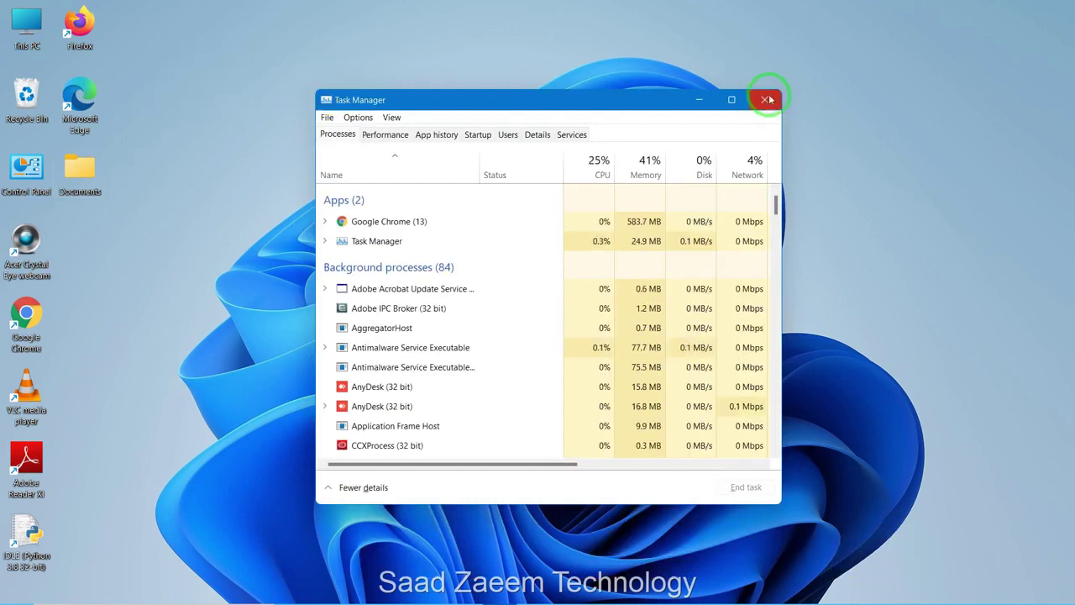
left_click(477, 136)
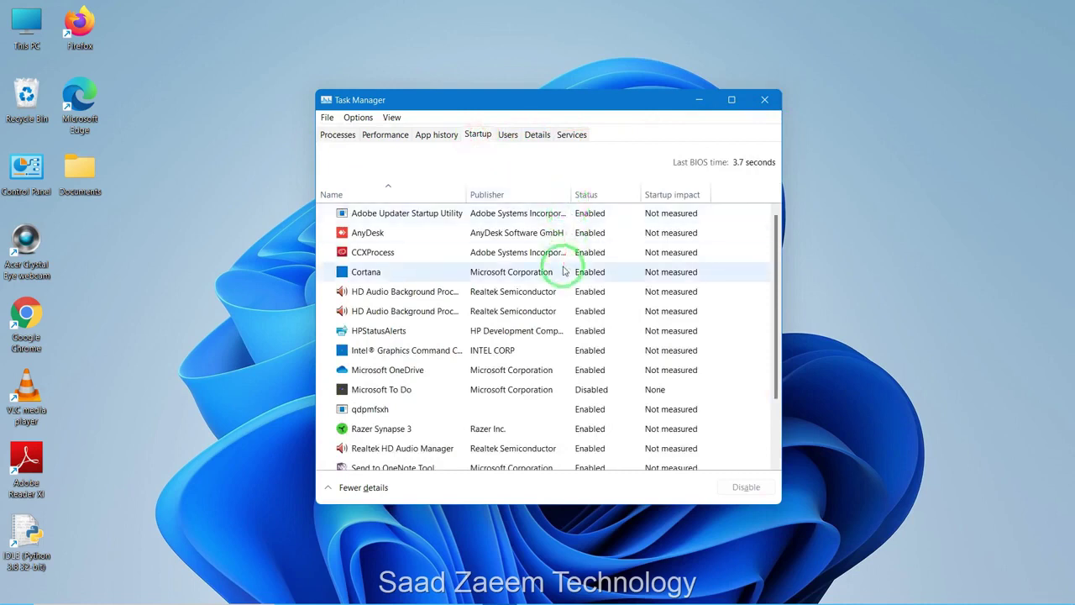
scroll(563, 271, "down", 1)
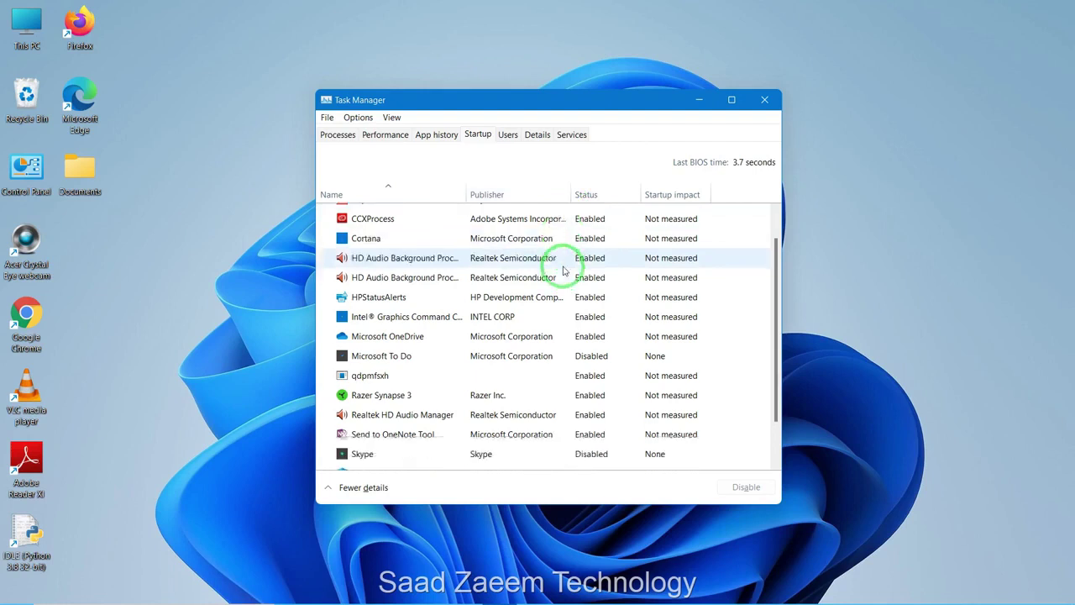
scroll(563, 271, "up", 1)
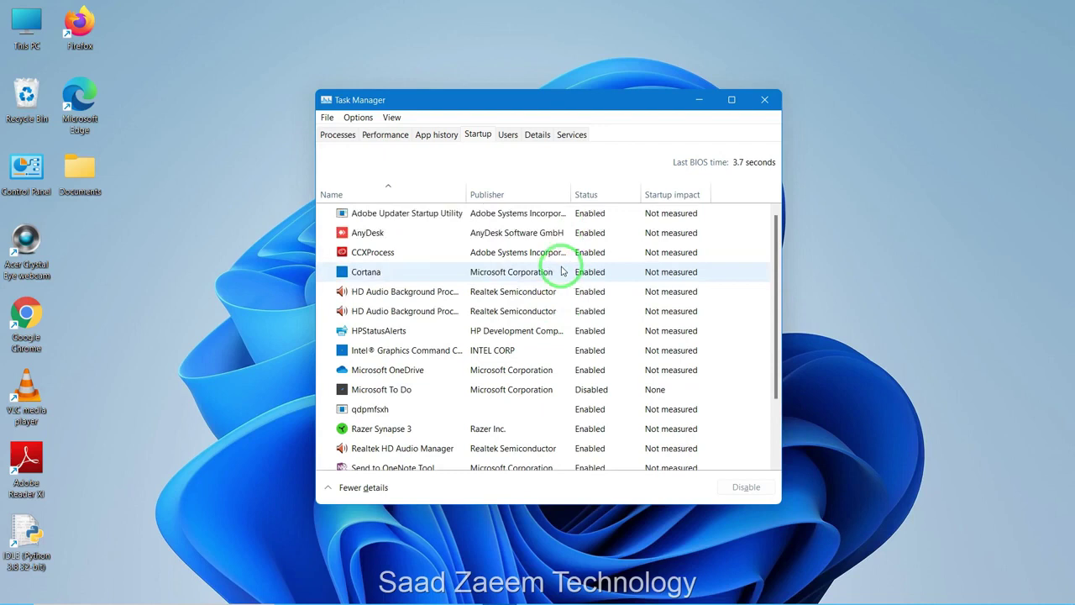
left_click(698, 100)
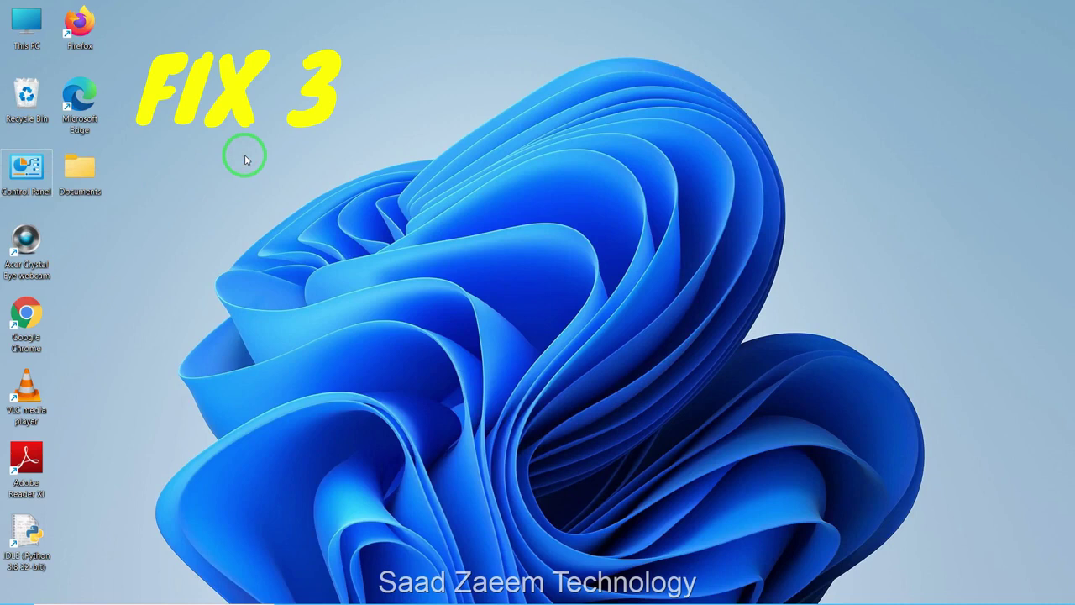
Launch Control Panel by running 'Control' in the Run dialog, replacing the old netplwiz entry
key("super+r")
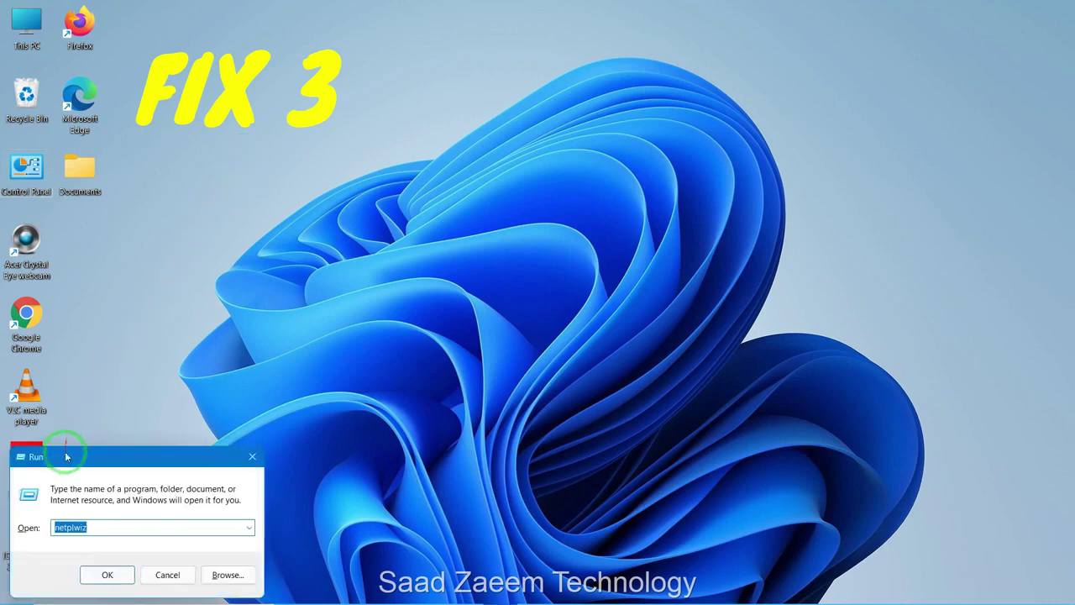
left_click_drag(67, 451, 364, 195)
left_click_drag(408, 257, 305, 264)
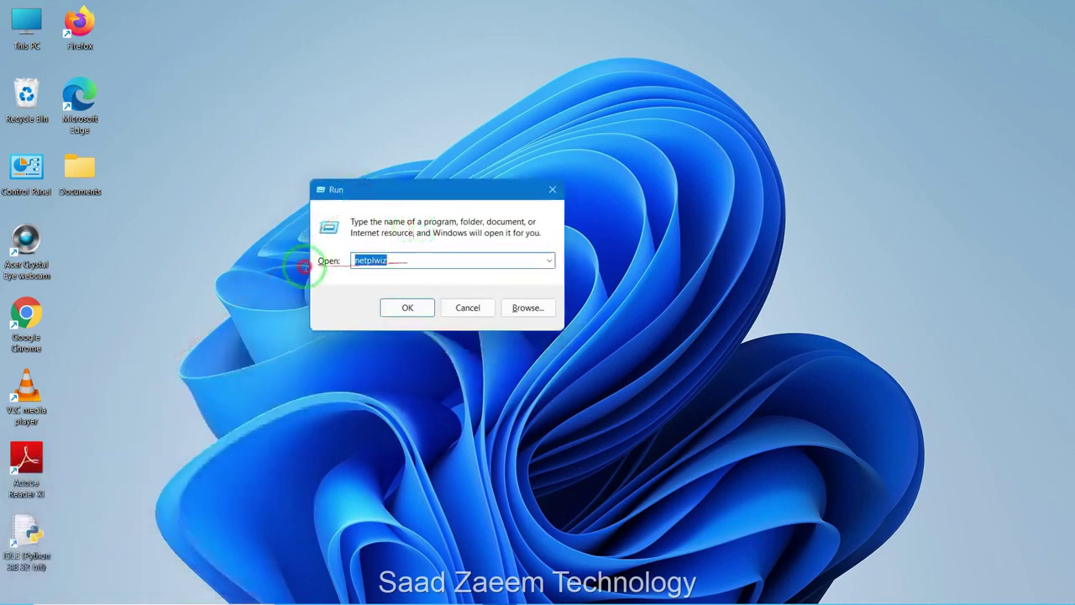
key("BackSpace")
type("Control")
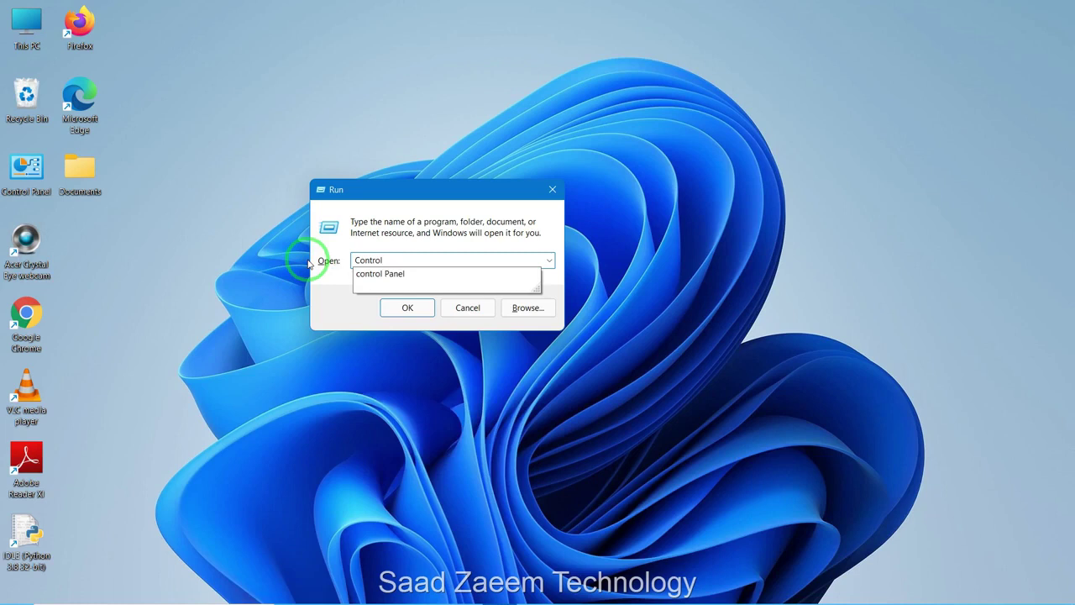
key("Return")
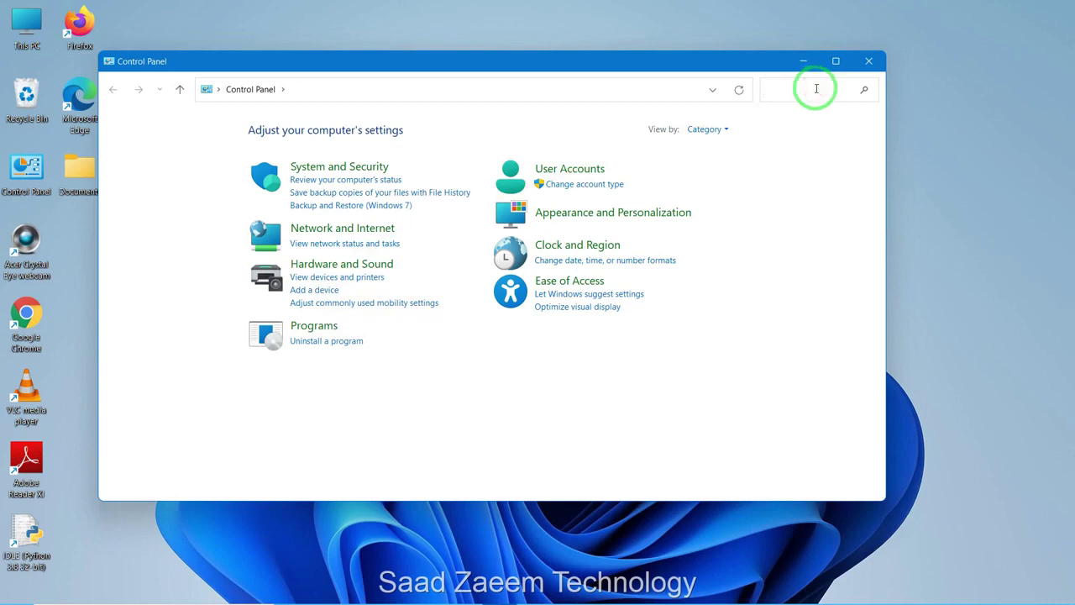
Search Control Panel for power settings and open Power Options
type("Poweer")
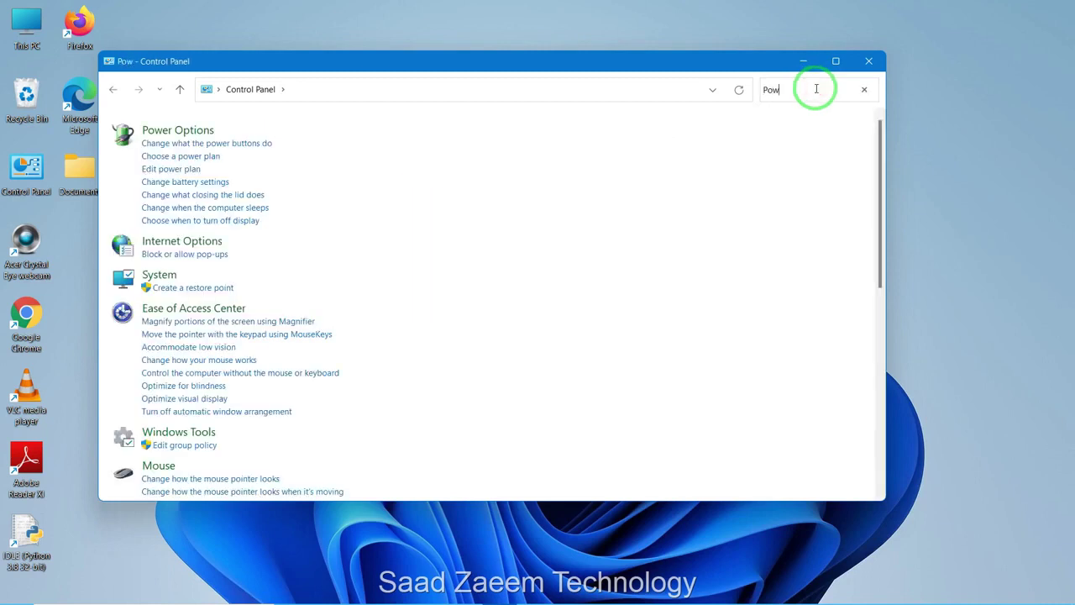
key("BackSpace")
key("BackSpace")
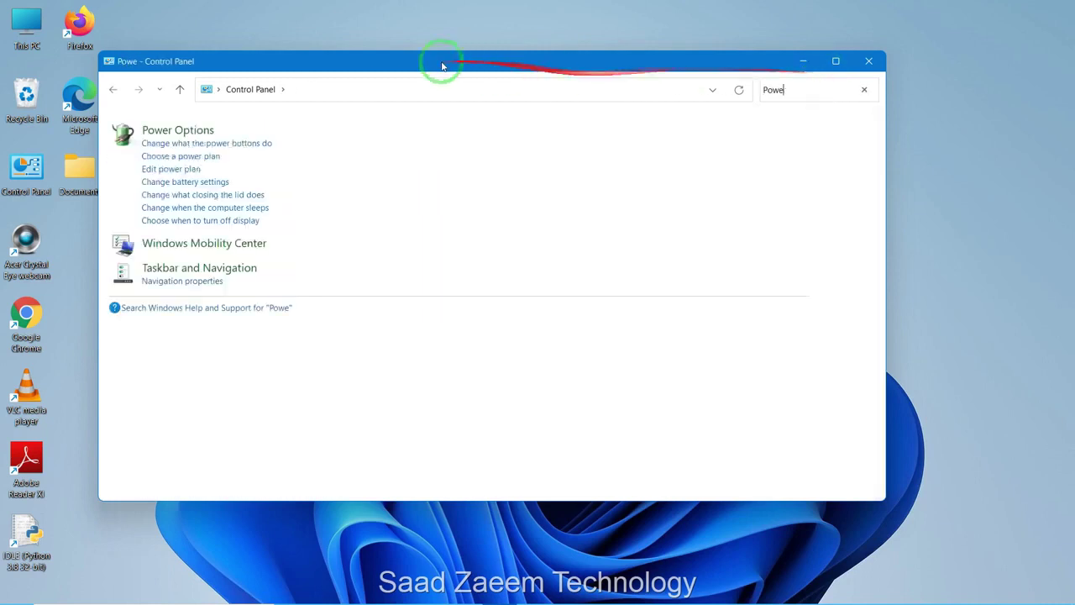
left_click(196, 130)
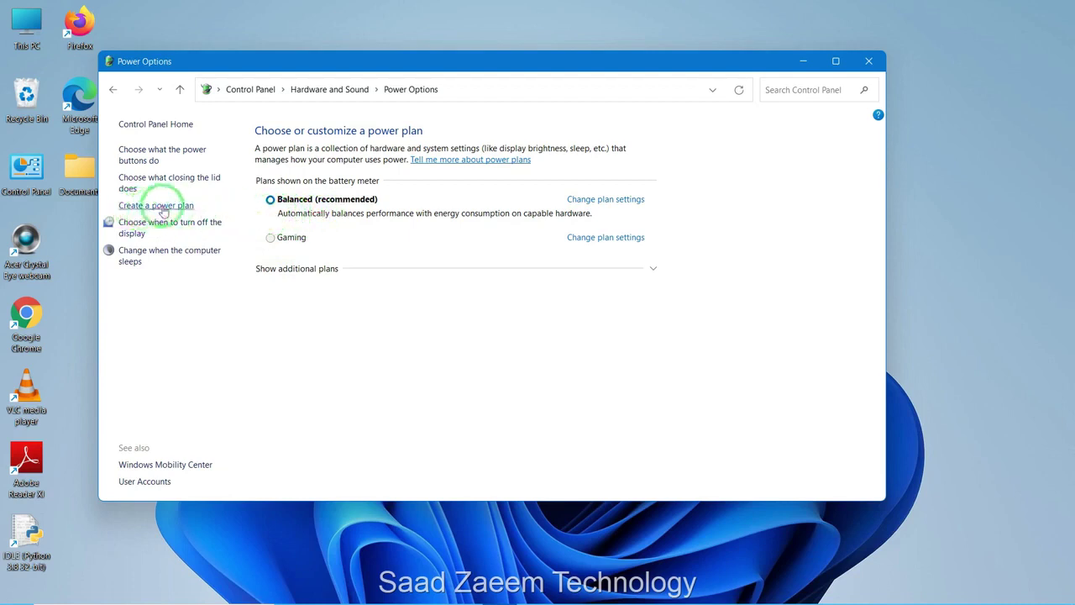
Select the Gaming plan, then create a High performance-based plan named My Custom Plan 2
left_click(272, 240)
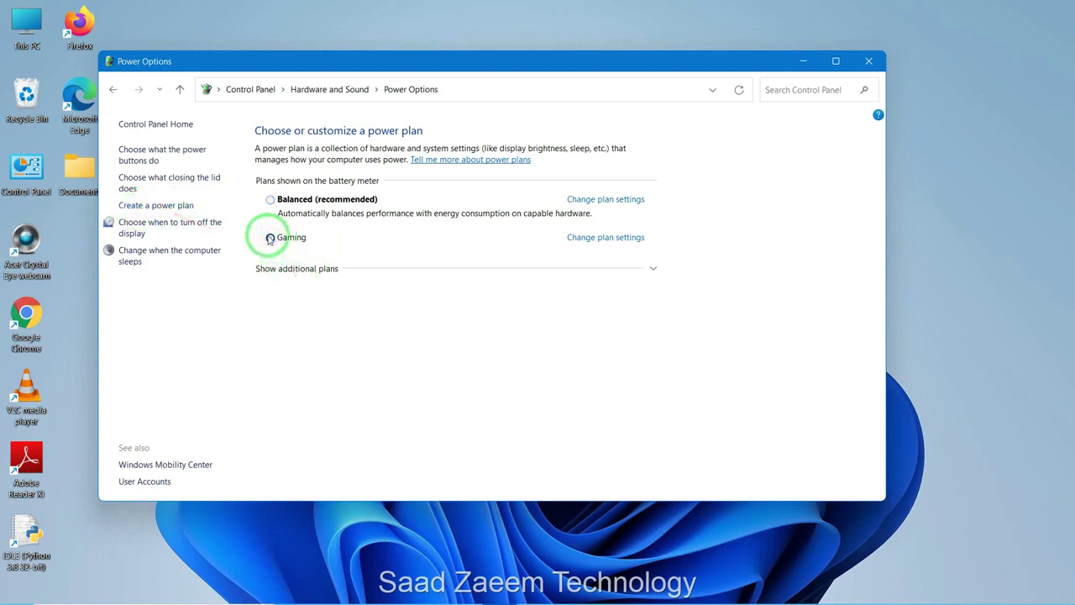
left_click(183, 206)
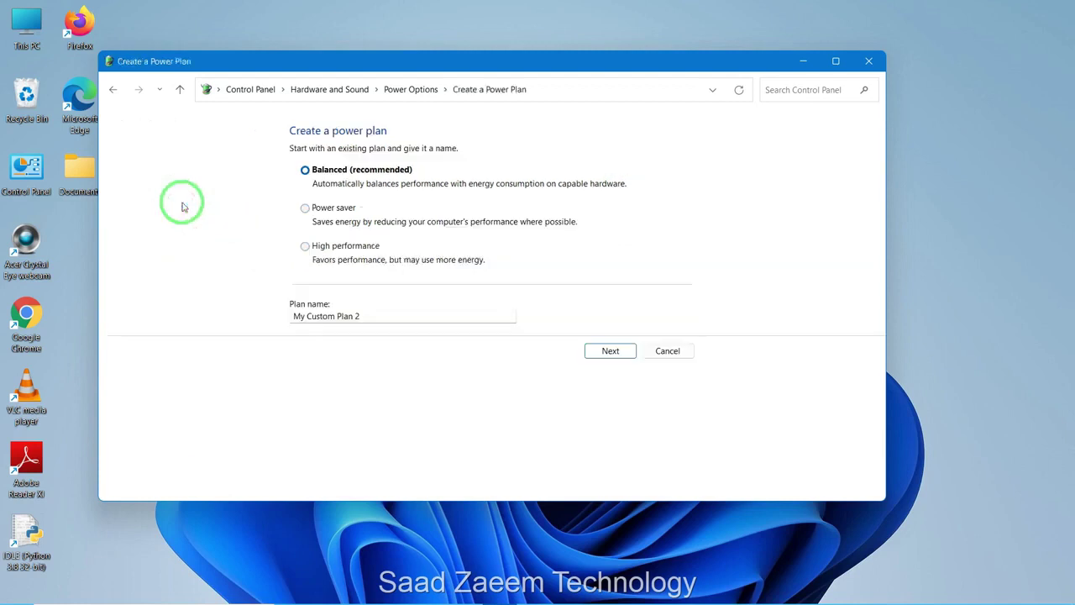
left_click(305, 245)
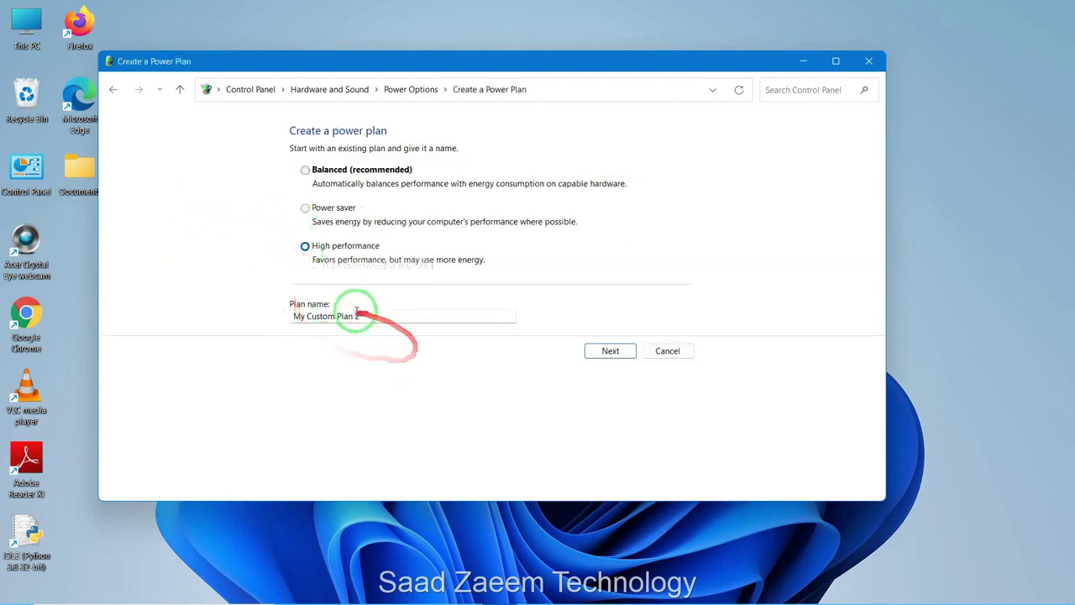
left_click_drag(368, 315, 425, 334)
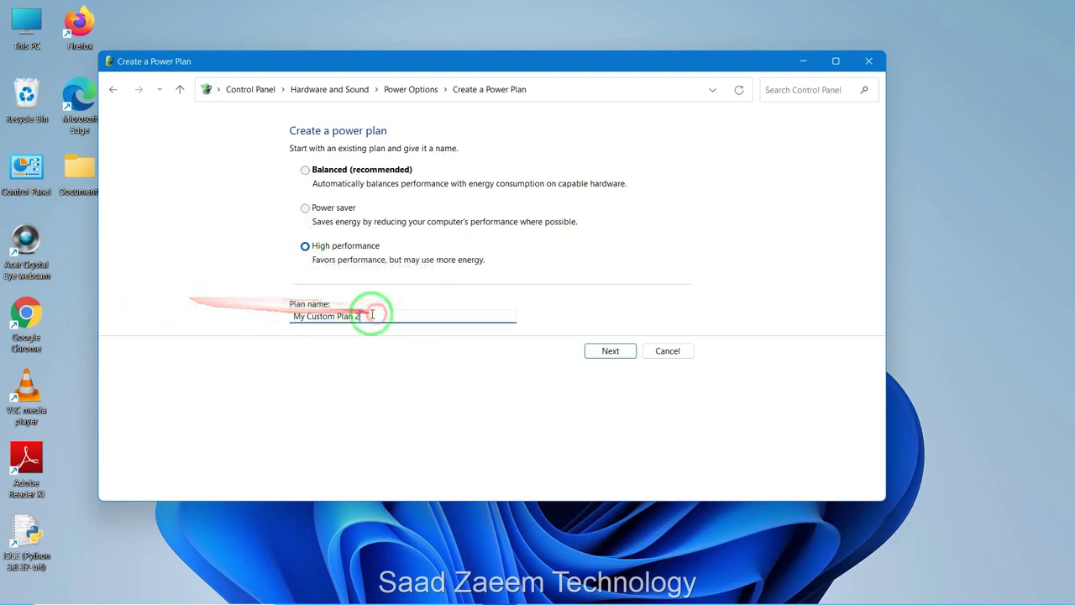
left_click(608, 350)
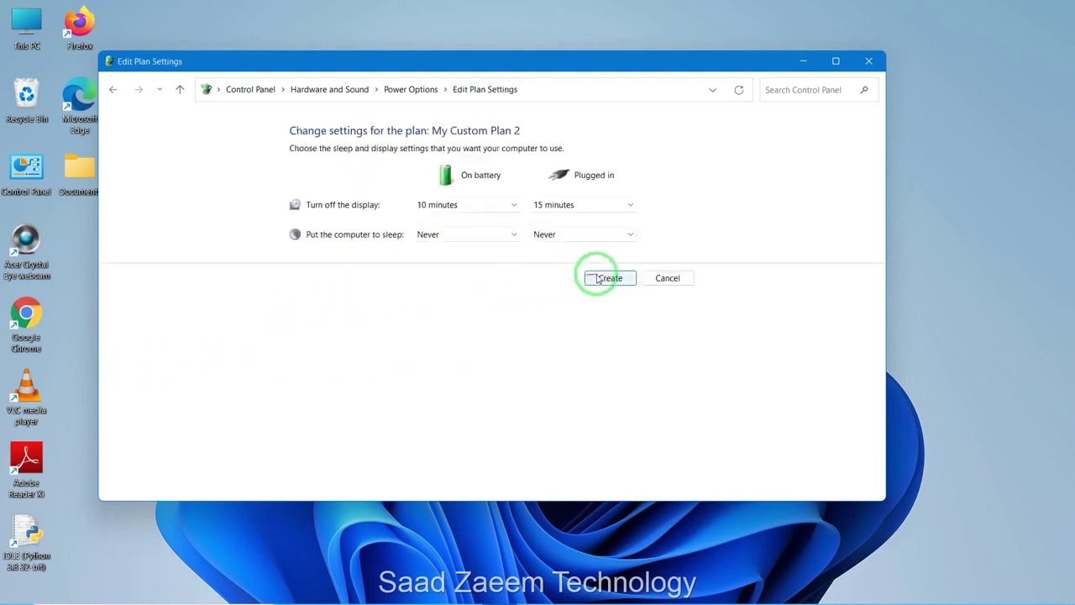
left_click(580, 278)
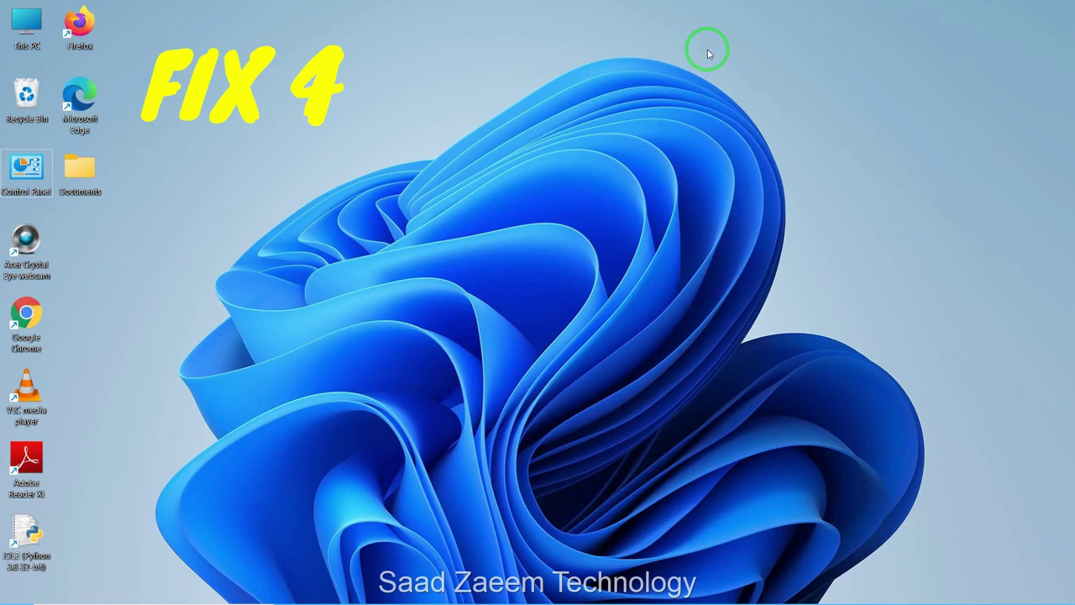
Open the Windows Temp folder by running 'Temp' and look through its 16 items
key("super+r")
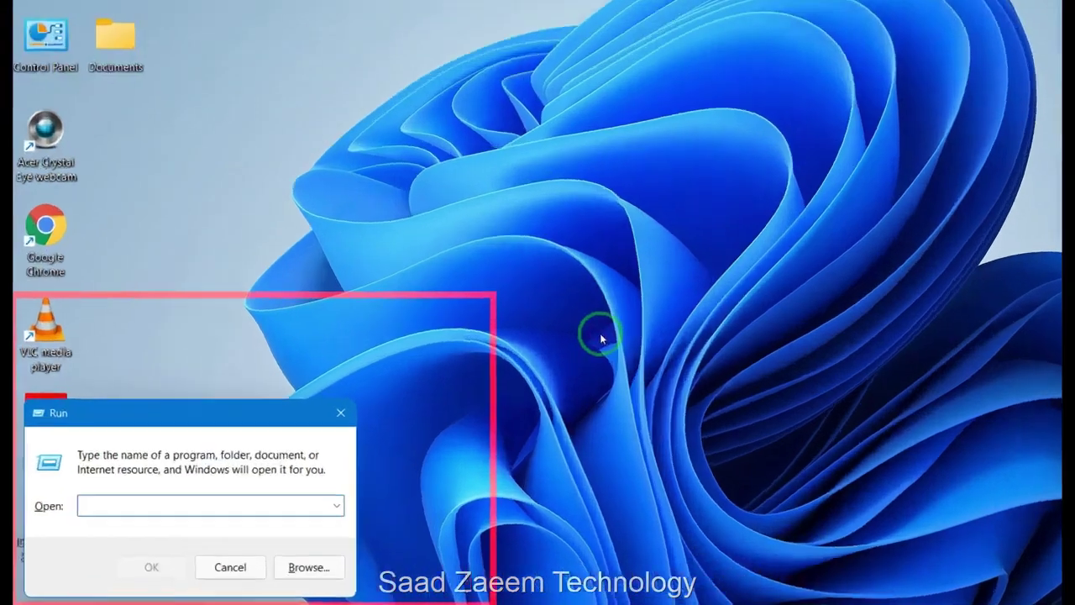
type("Temp")
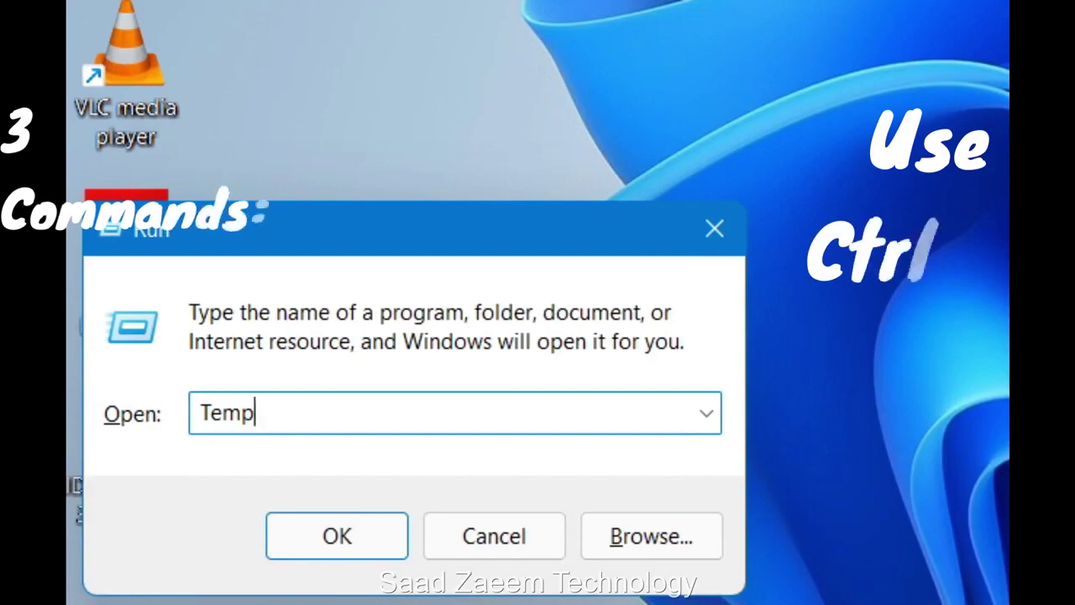
key("Return")
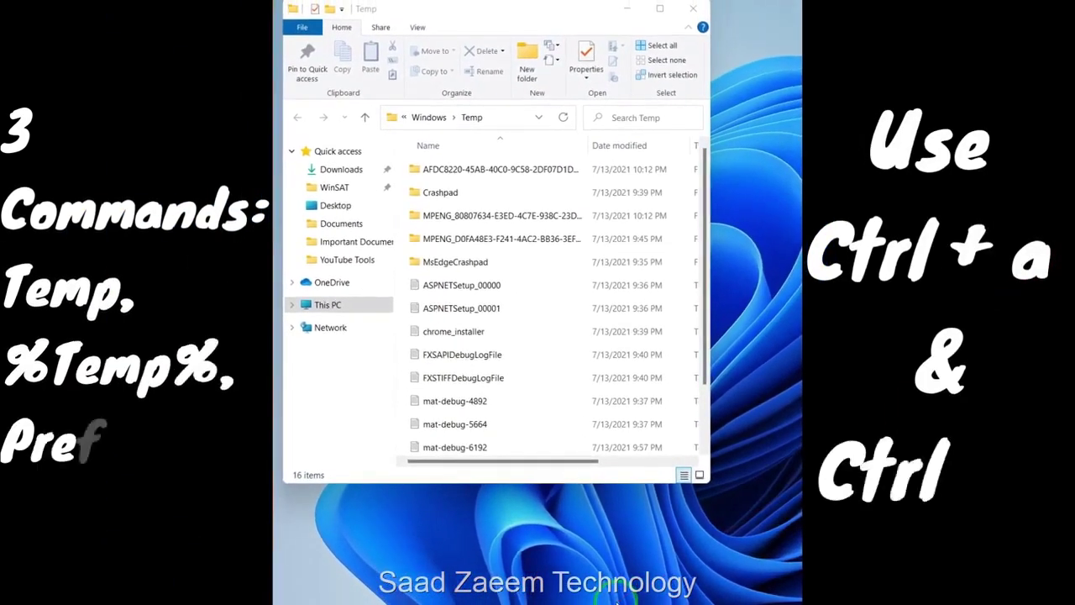
scroll(638, 434, "down", 1)
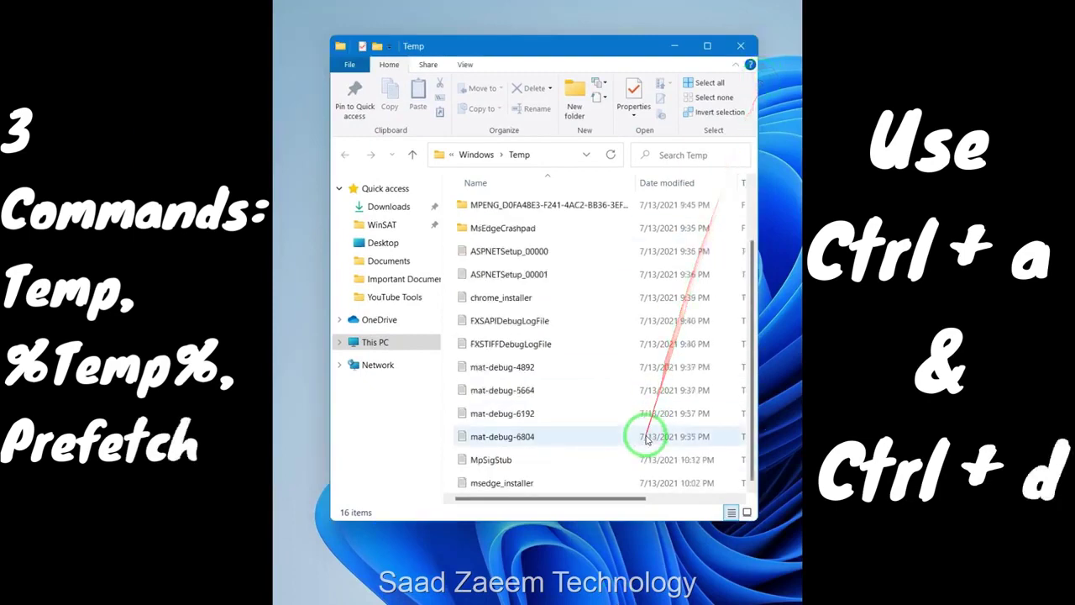
scroll(647, 440, "up", 1)
scroll(647, 439, "down", 1)
scroll(647, 439, "up", 1)
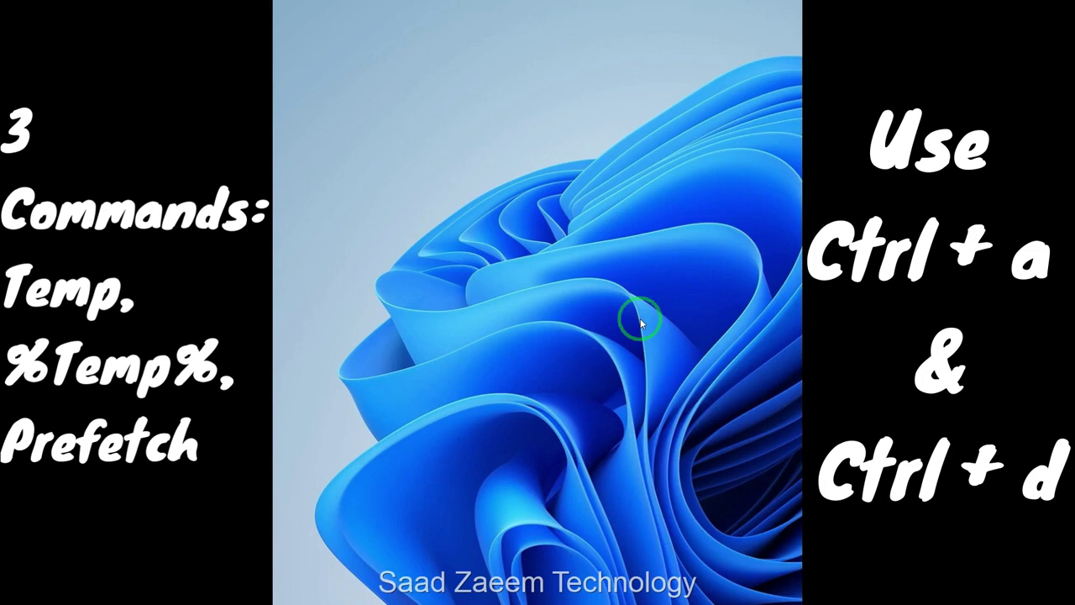
Open the user %Temp% folder from the Run dialog, then close it
key("super+r")
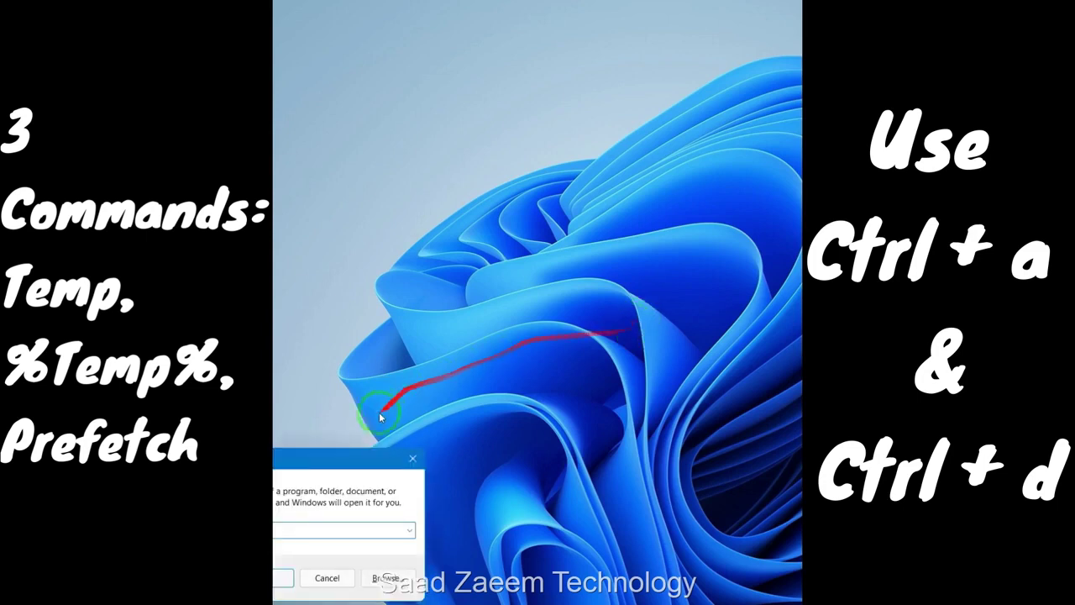
left_click_drag(331, 457, 540, 221)
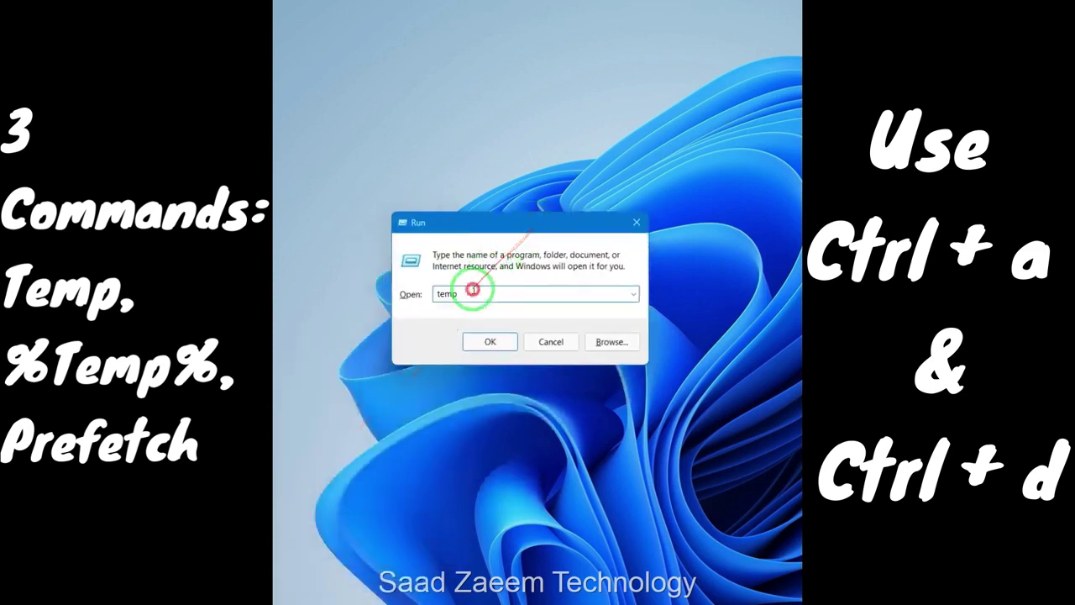
key("BackSpace")
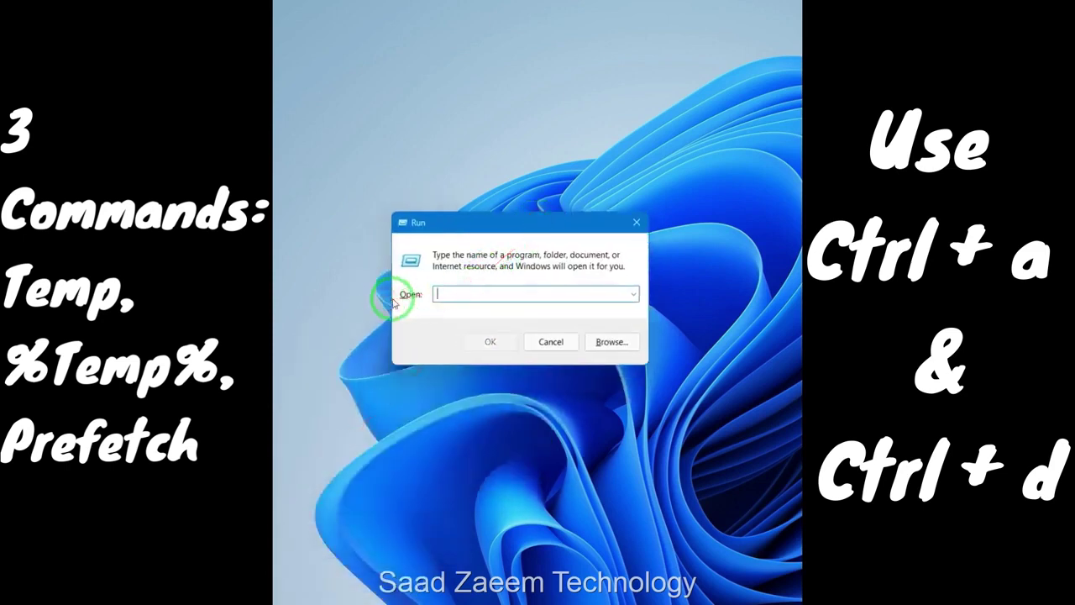
type("%")
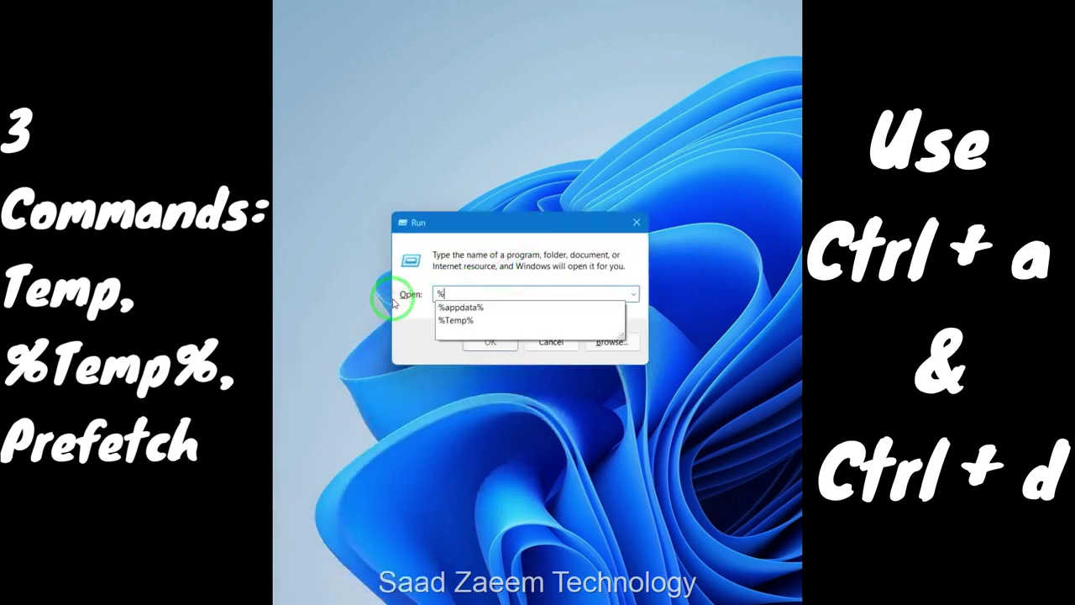
key("Down")
key("Down")
key("Return")
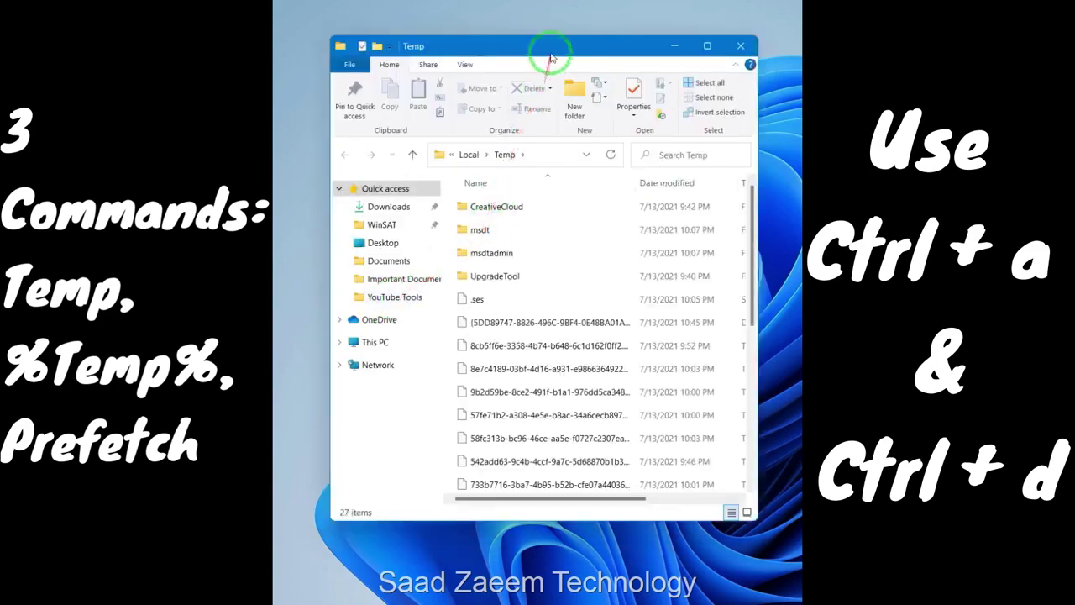
left_click_drag(550, 53, 566, 35)
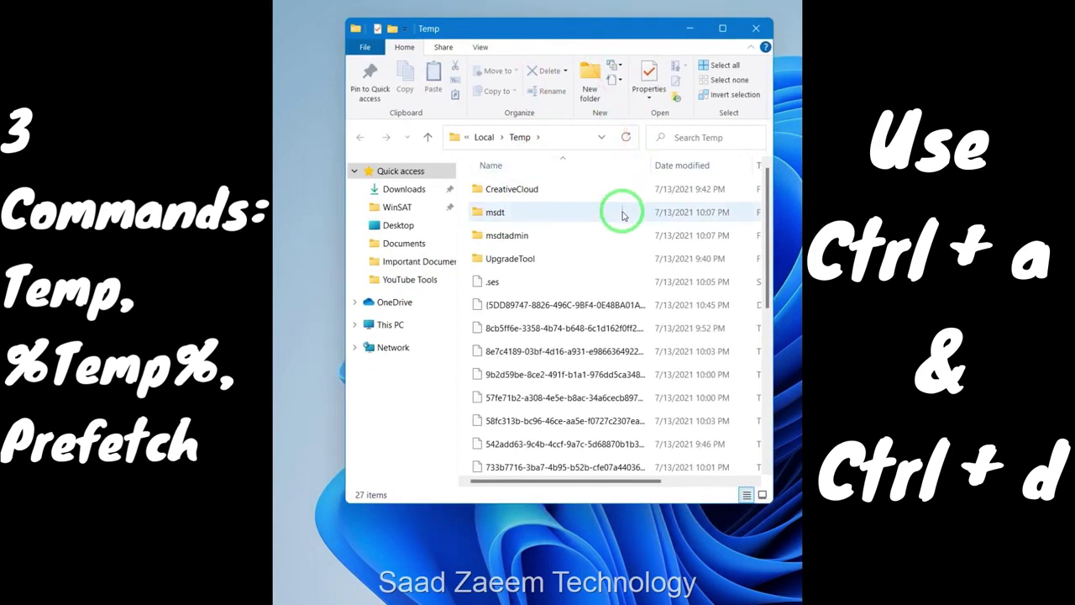
key("alt+F4")
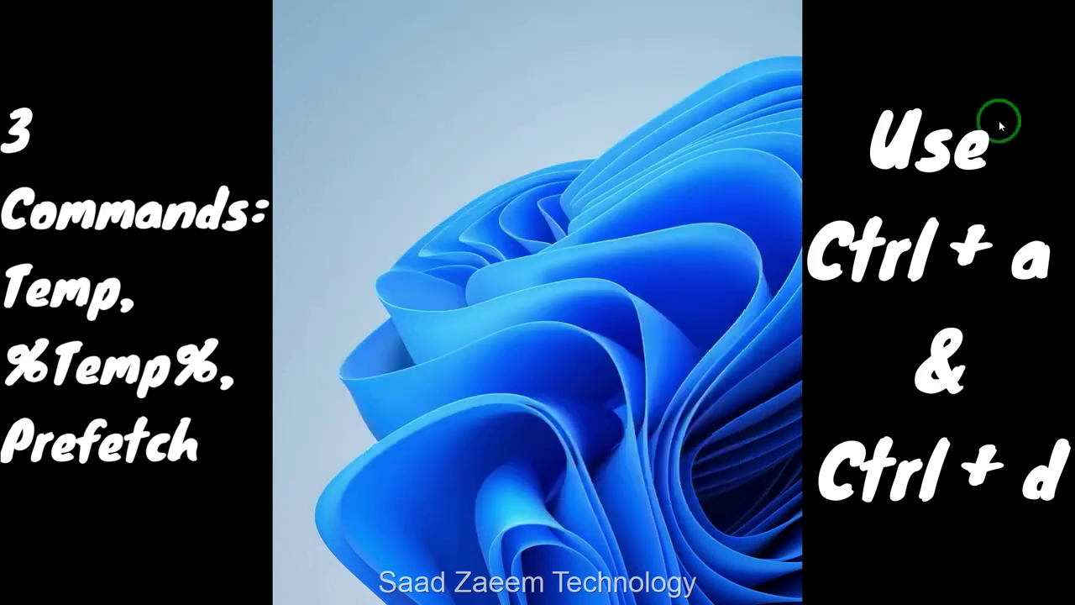
Open the Prefetch folder via Run, granting permanent access to it
key("super+r")
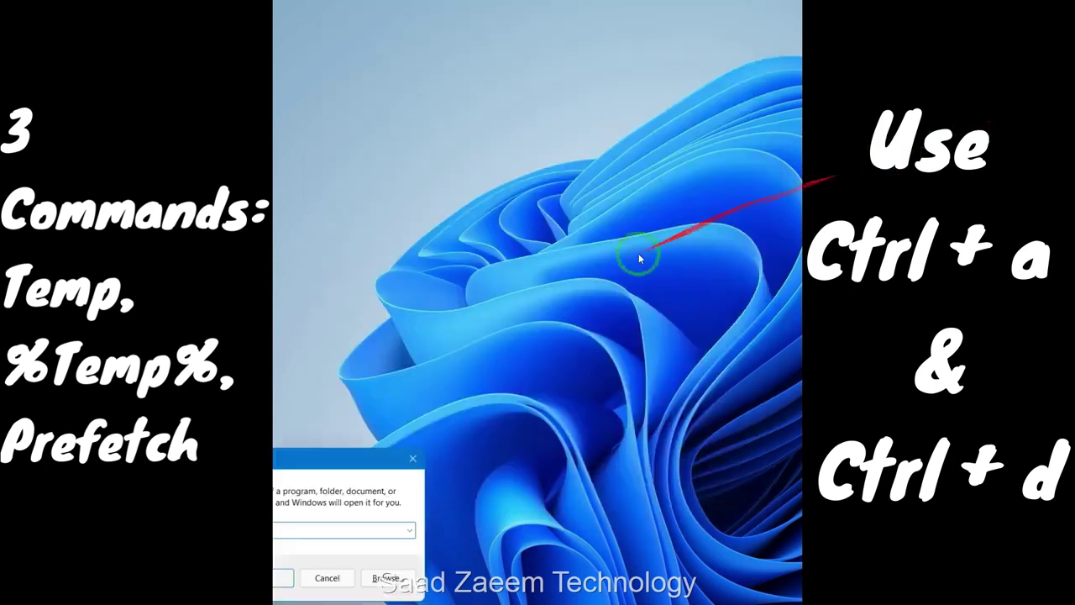
left_click_drag(288, 454, 574, 181)
key("BackSpace")
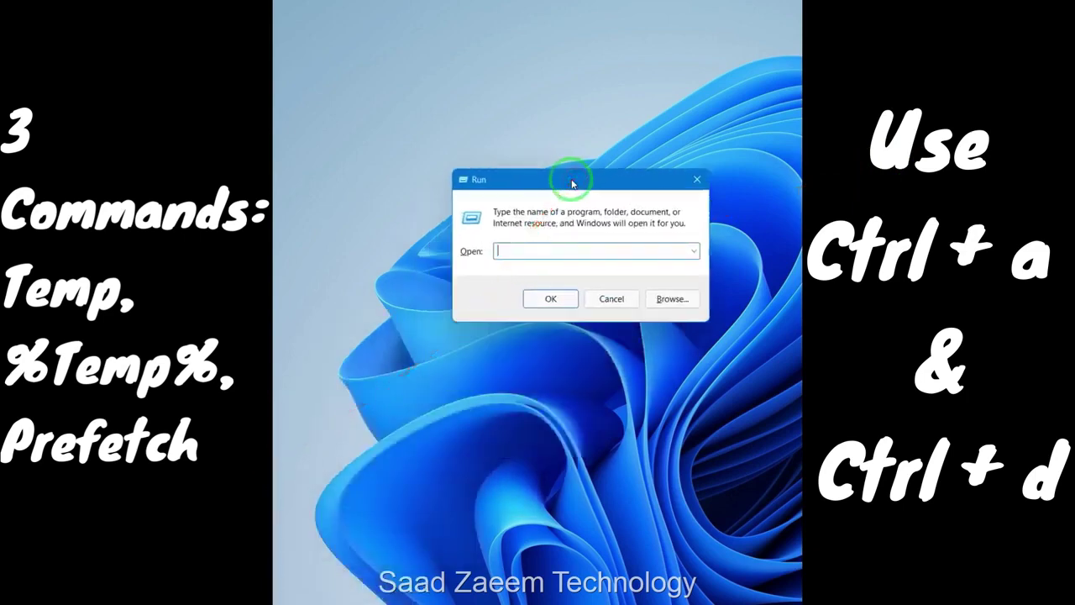
type("prefet")
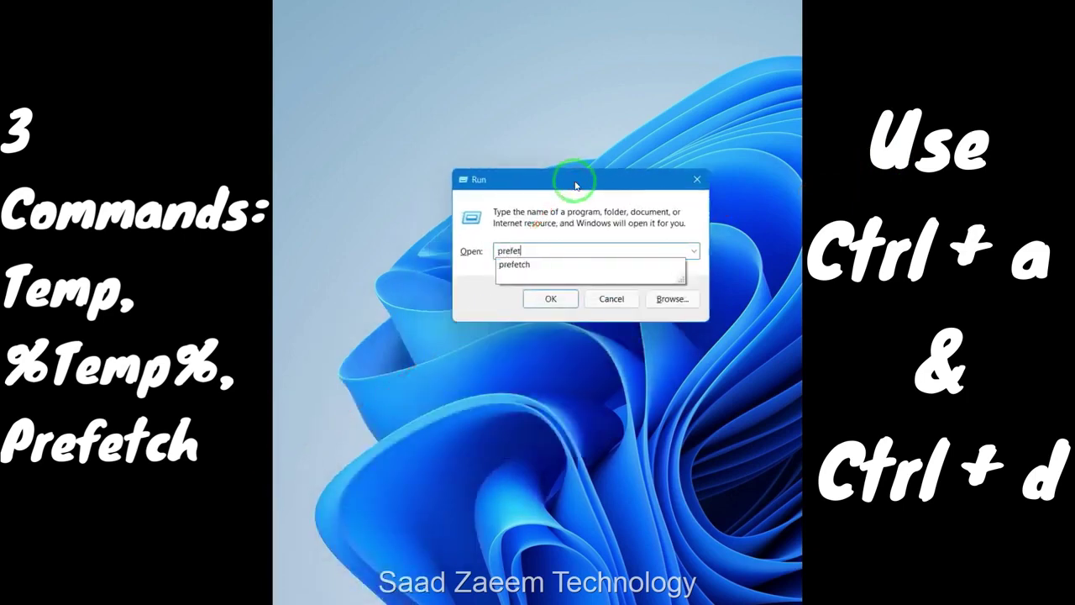
type("ch")
key("Return")
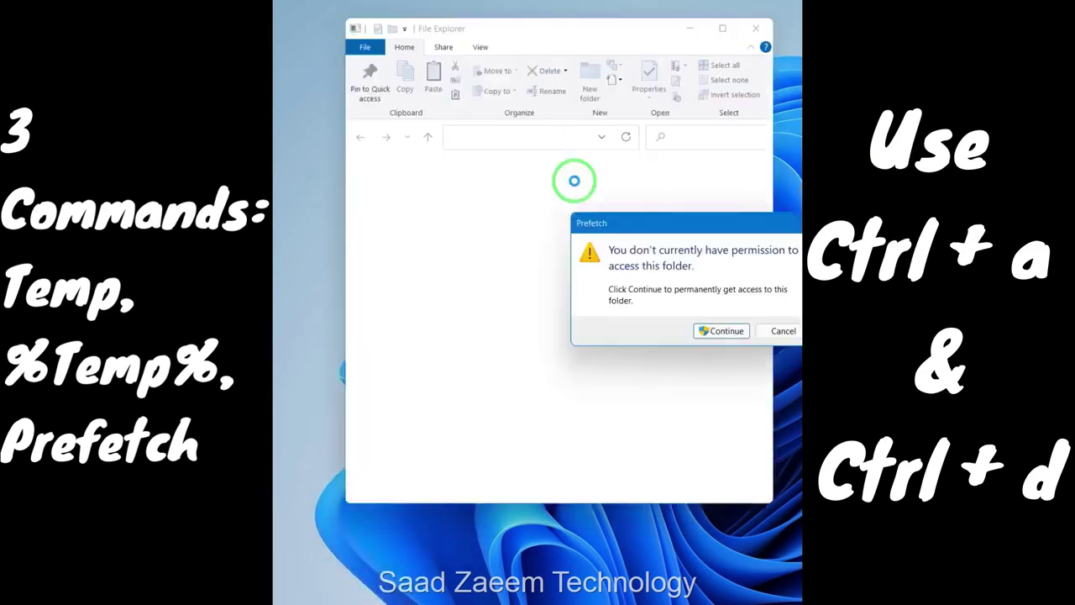
left_click_drag(610, 223, 553, 205)
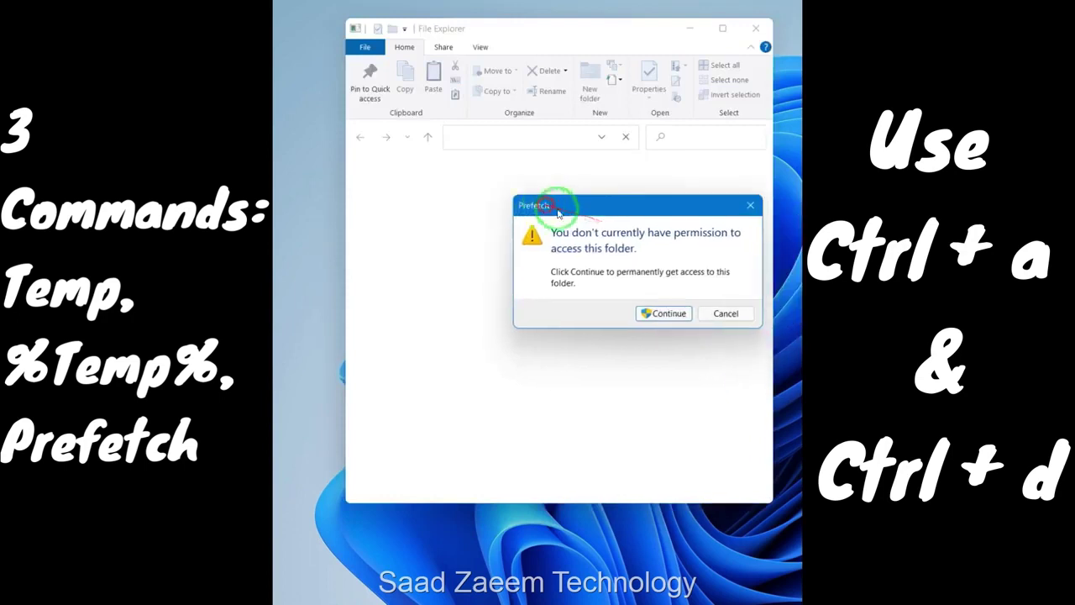
left_click(649, 319)
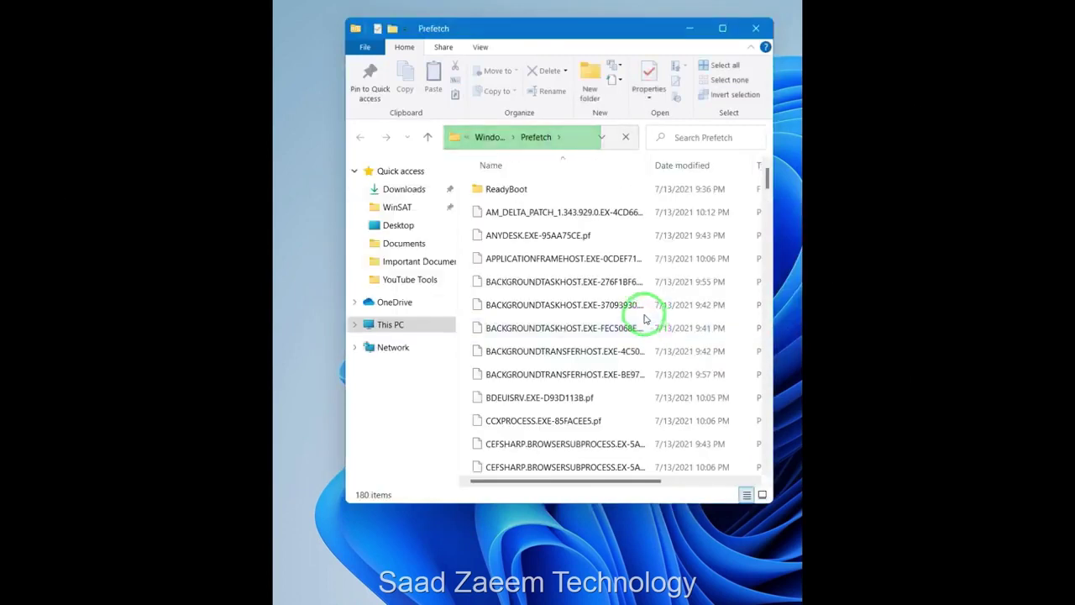
Delete the Prefetch files, skipping all in-use files, and close the folder
scroll(620, 326, "down", 20)
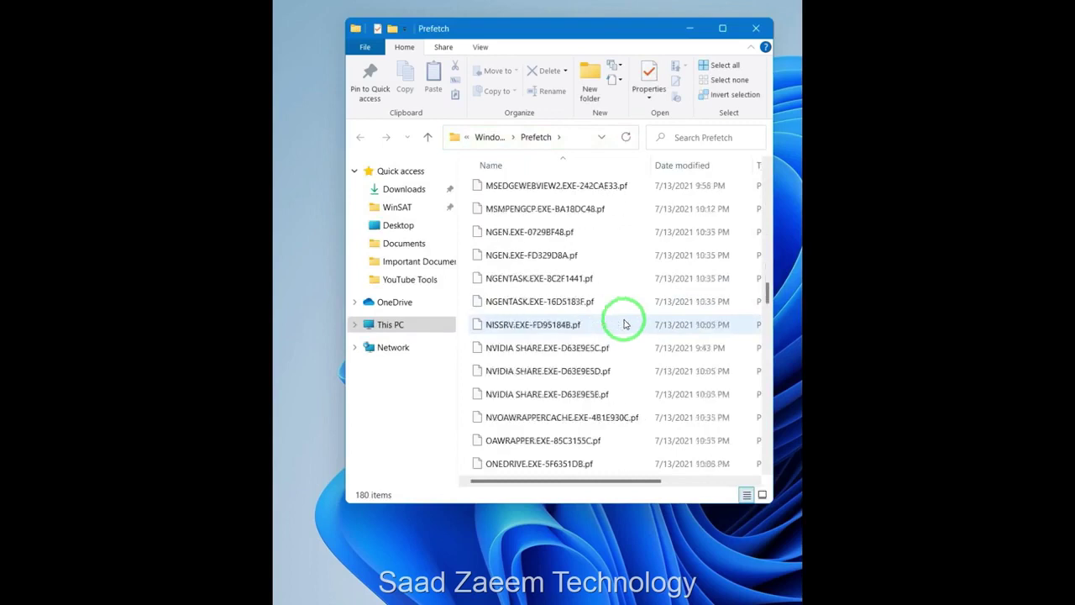
scroll(624, 324, "down", 15)
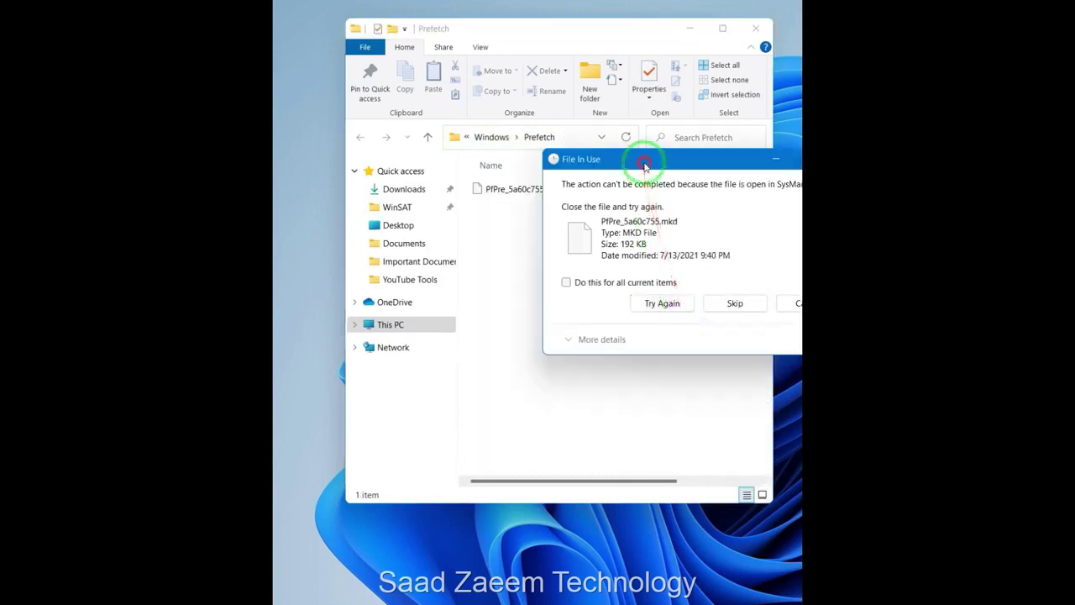
left_click_drag(643, 158, 517, 249)
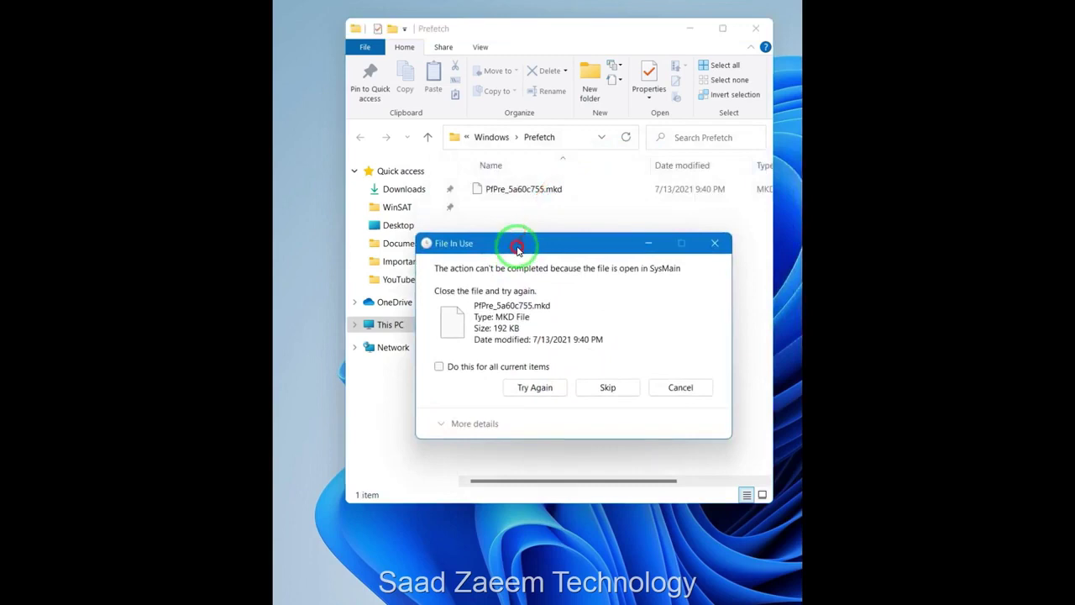
left_click(440, 366)
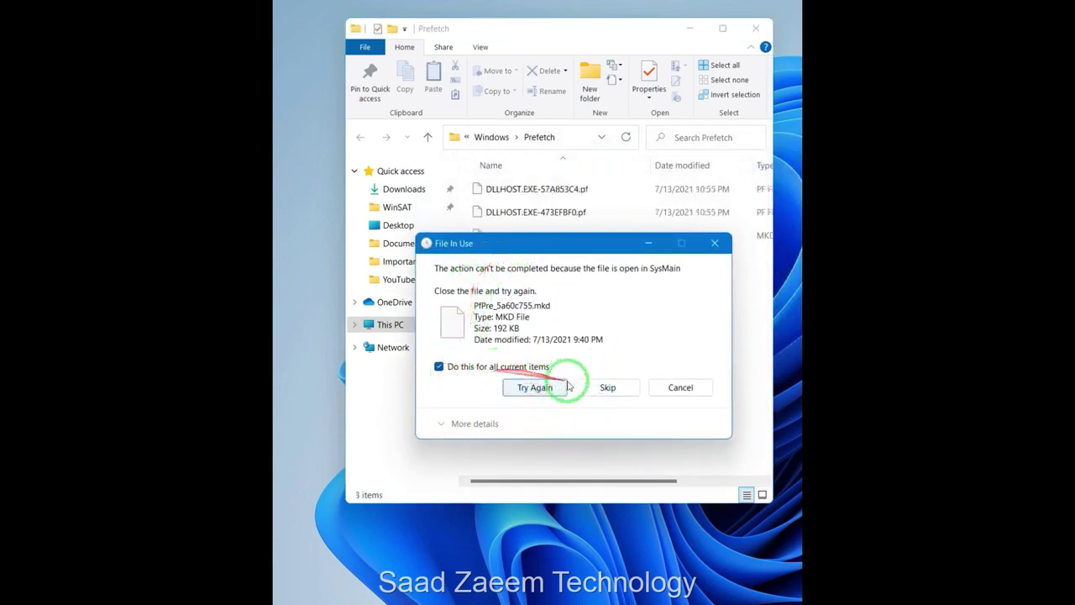
left_click(605, 387)
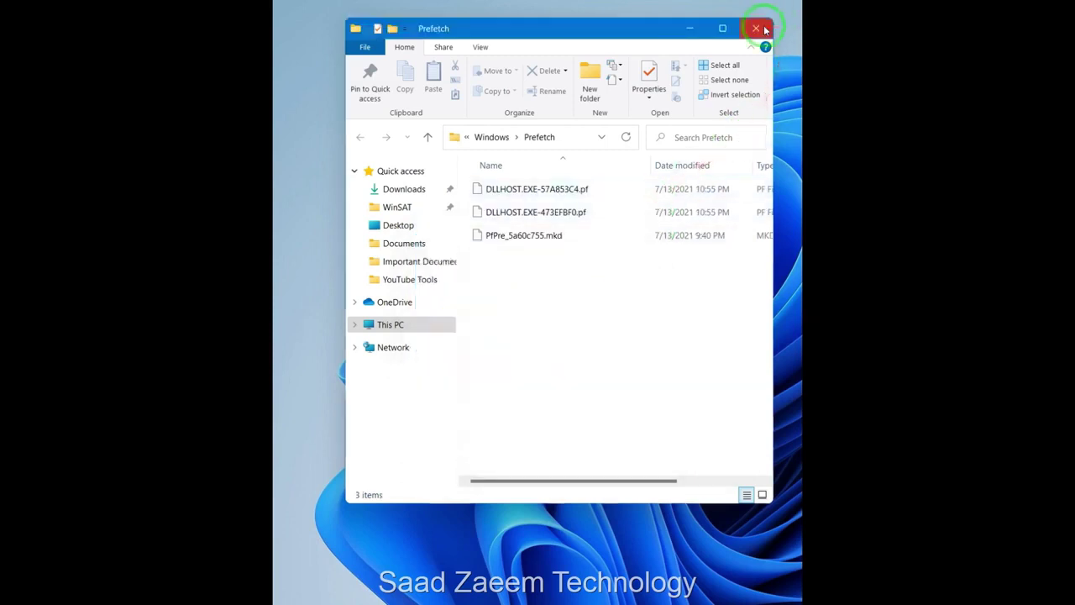
left_click(758, 29)
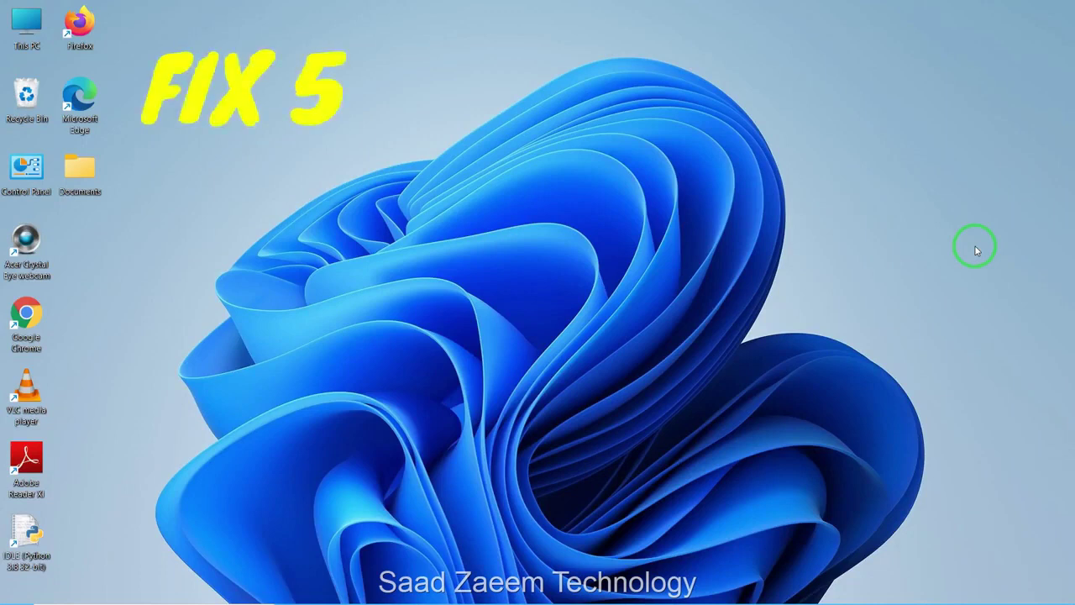
Open This PC and bring up the Properties of drive C:
right_click(17, 30)
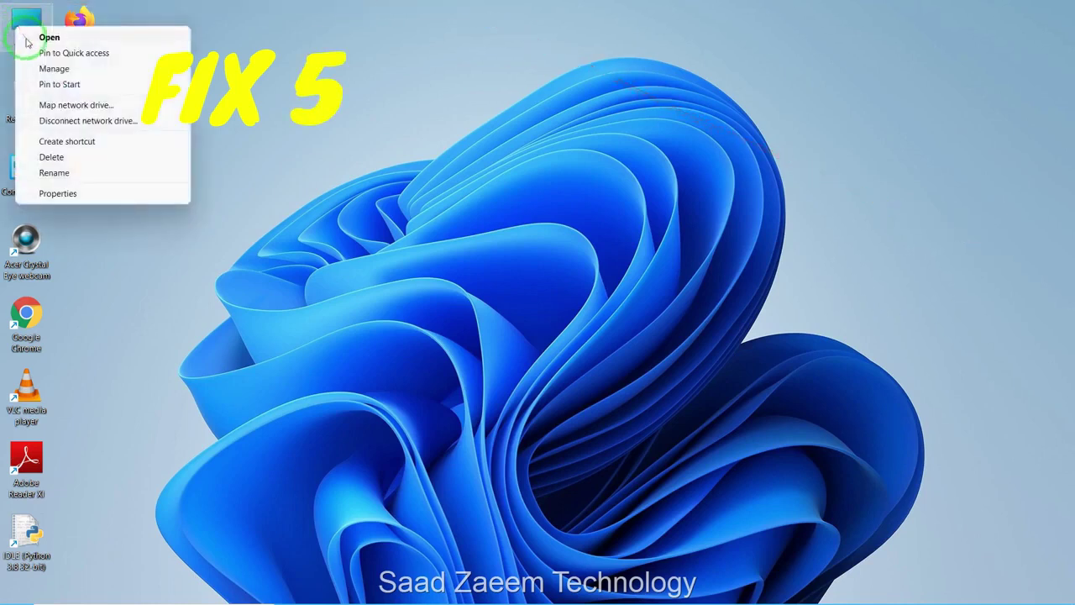
left_click(28, 38)
double_click(28, 24)
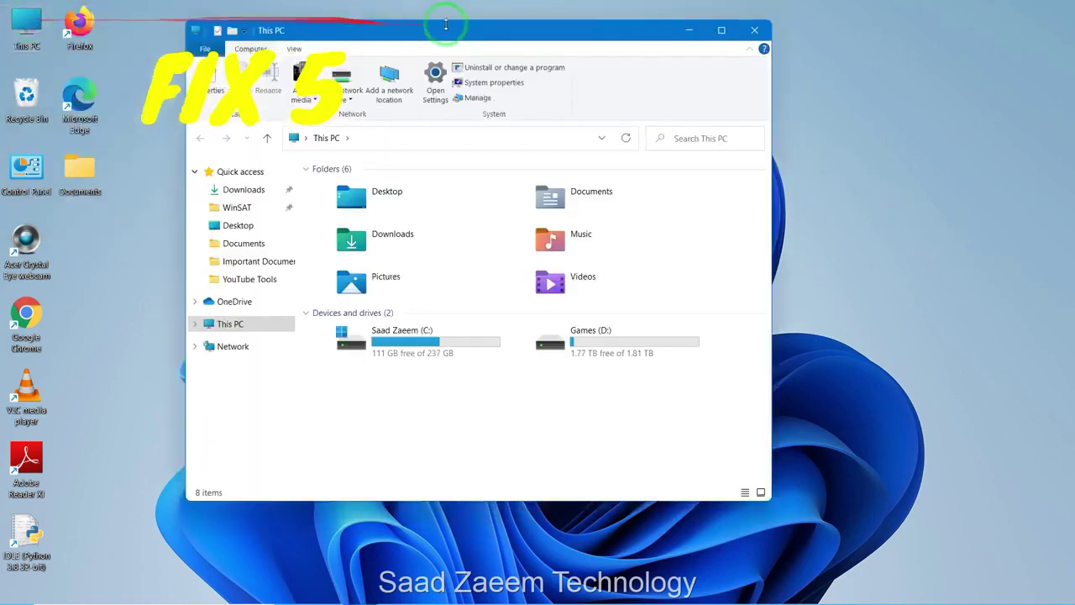
left_click_drag(479, 29, 548, 29)
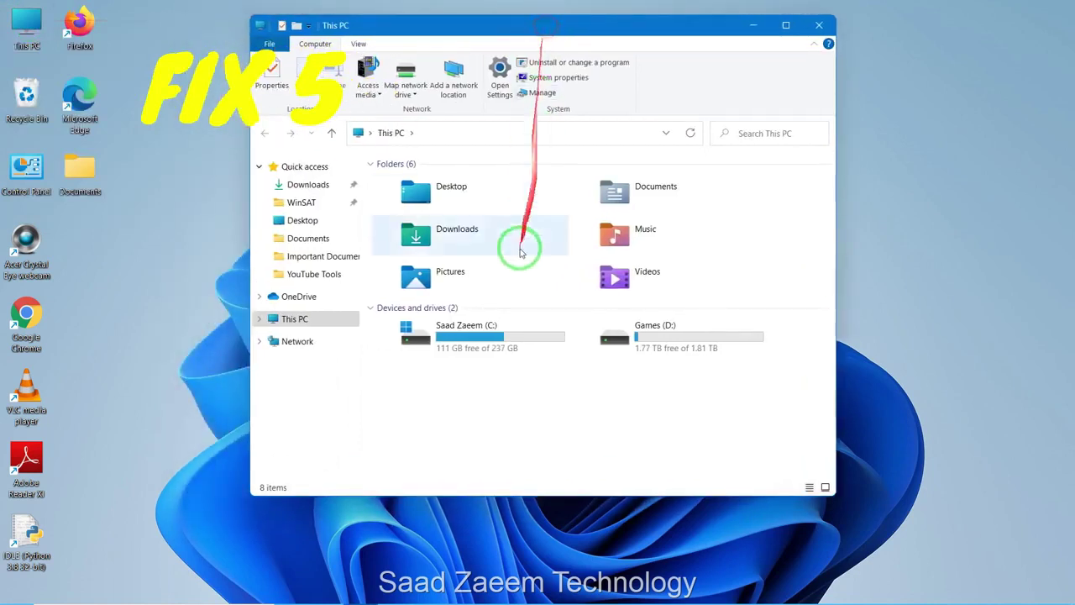
left_click(481, 349)
right_click(488, 336)
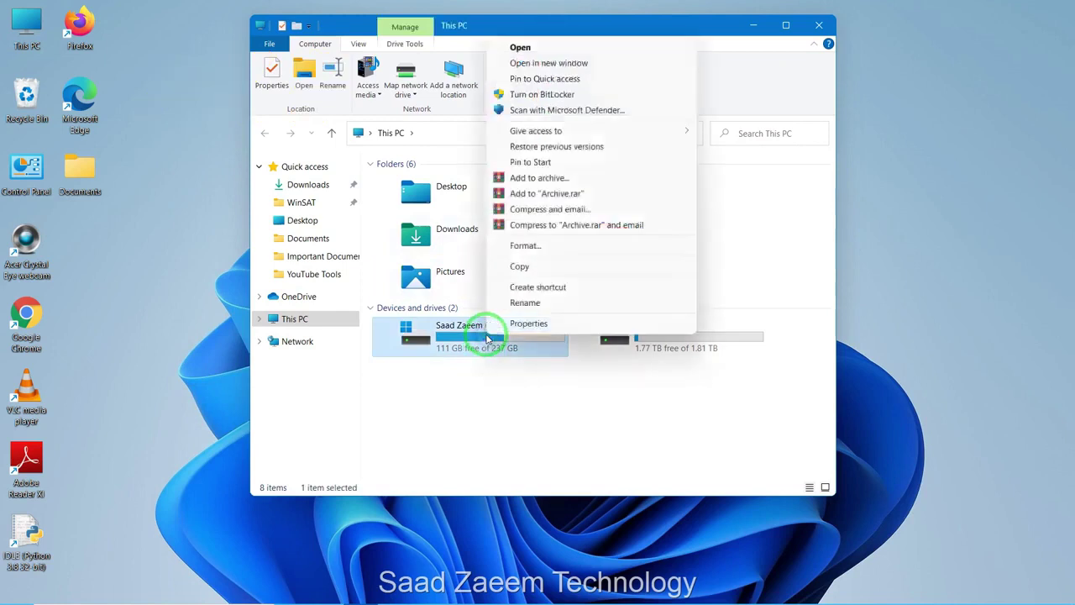
left_click(512, 326)
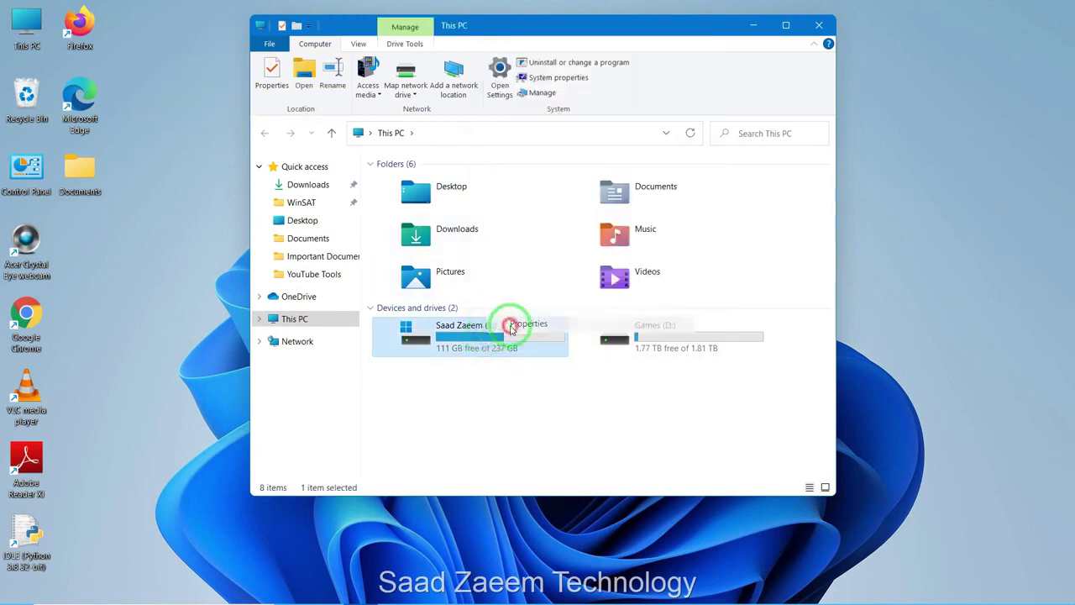
left_click_drag(549, 279, 587, 142)
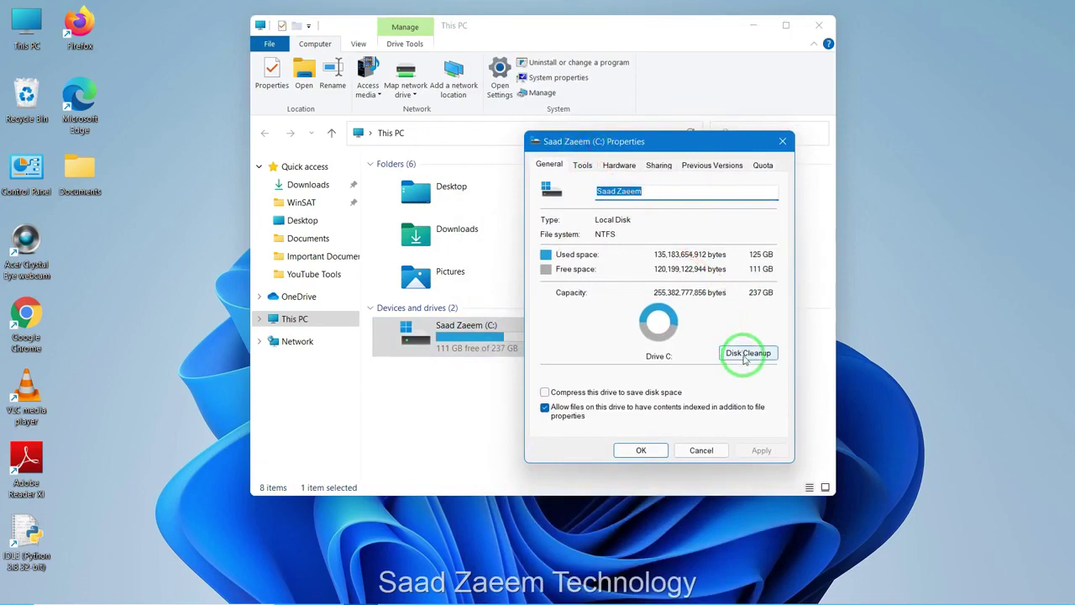
Run Disk Cleanup on C:, permanently deleting the checked junk files, then close Properties
left_click(745, 354)
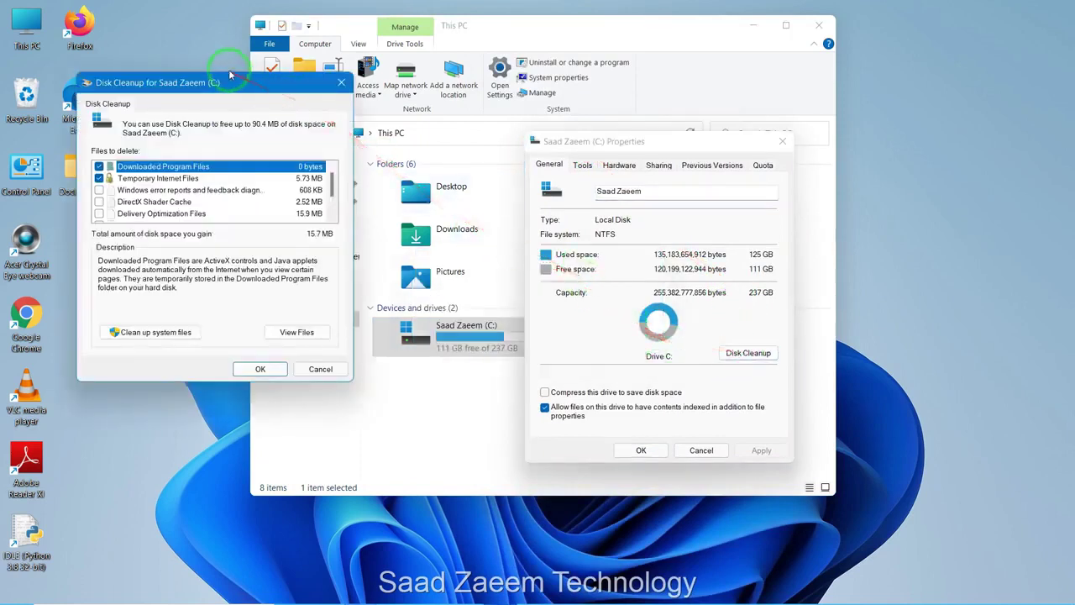
left_click_drag(221, 79, 457, 116)
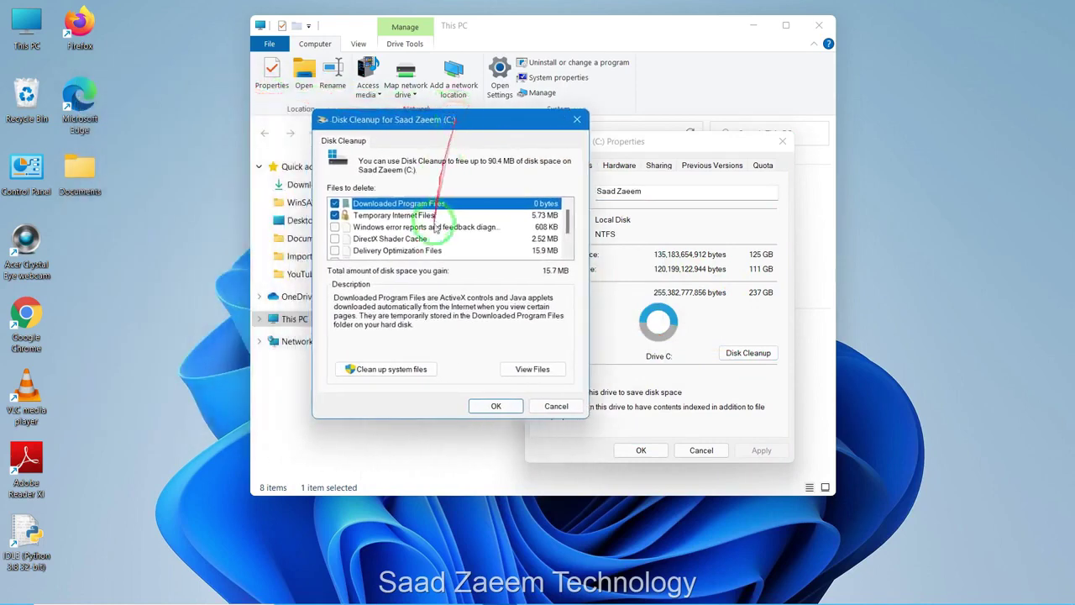
scroll(434, 238, "down", 2)
scroll(435, 237, "up", 2)
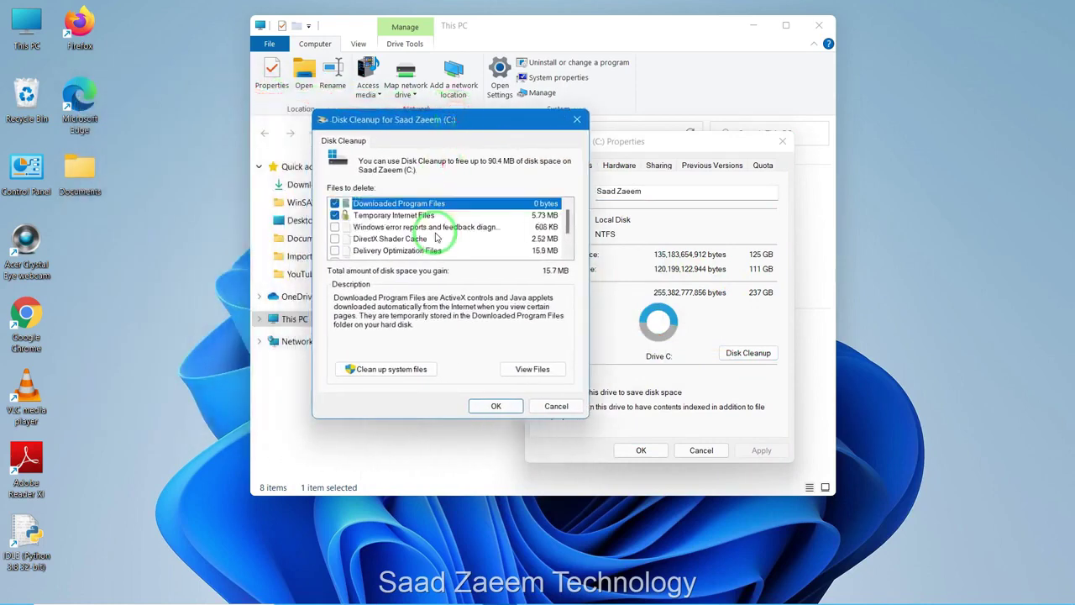
left_click(494, 407)
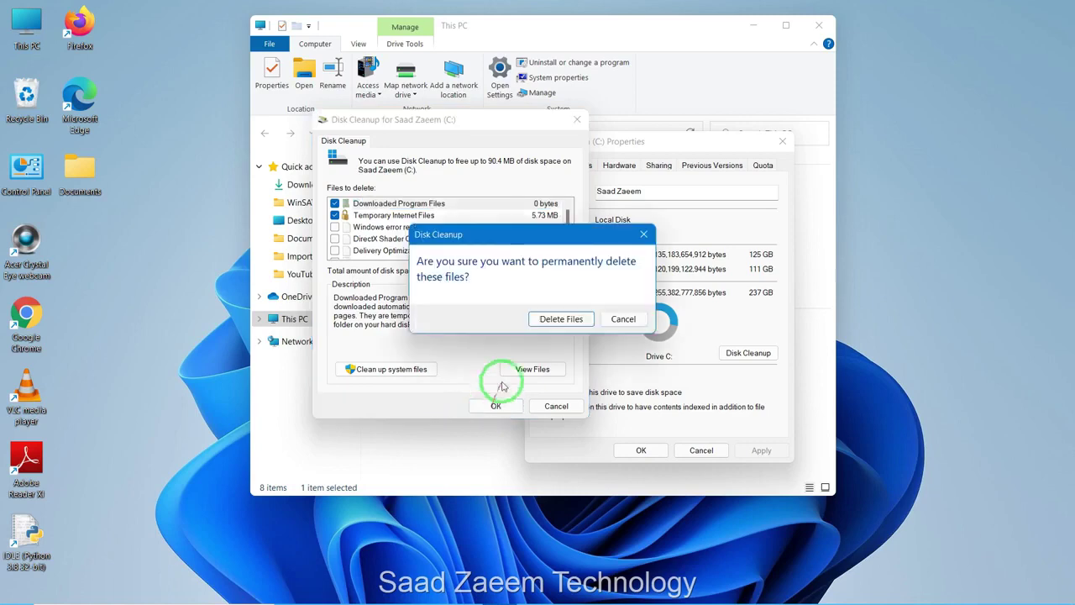
left_click(553, 320)
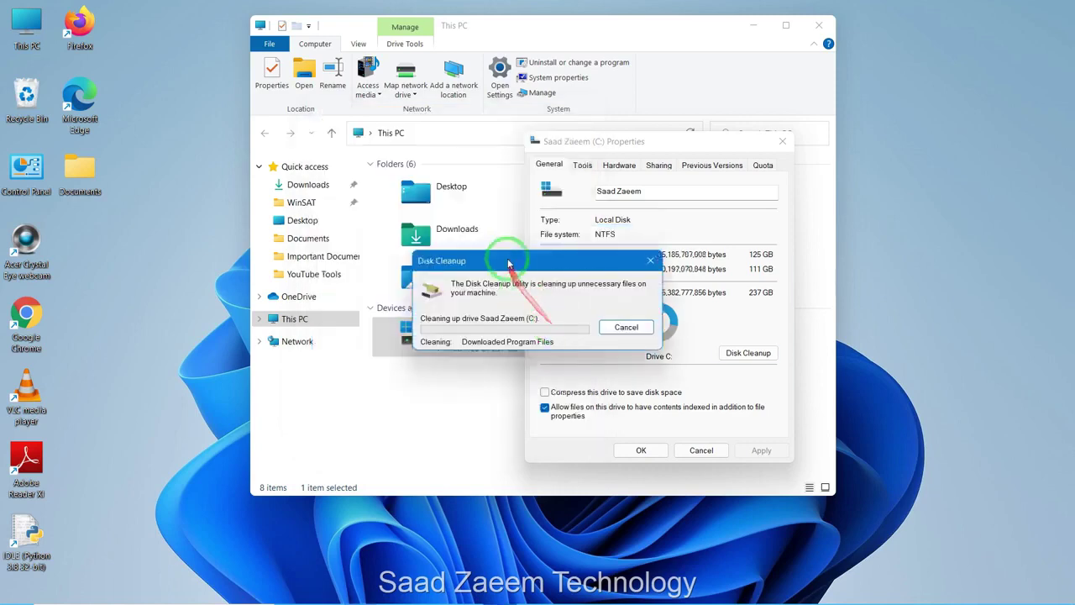
left_click_drag(488, 261, 332, 154)
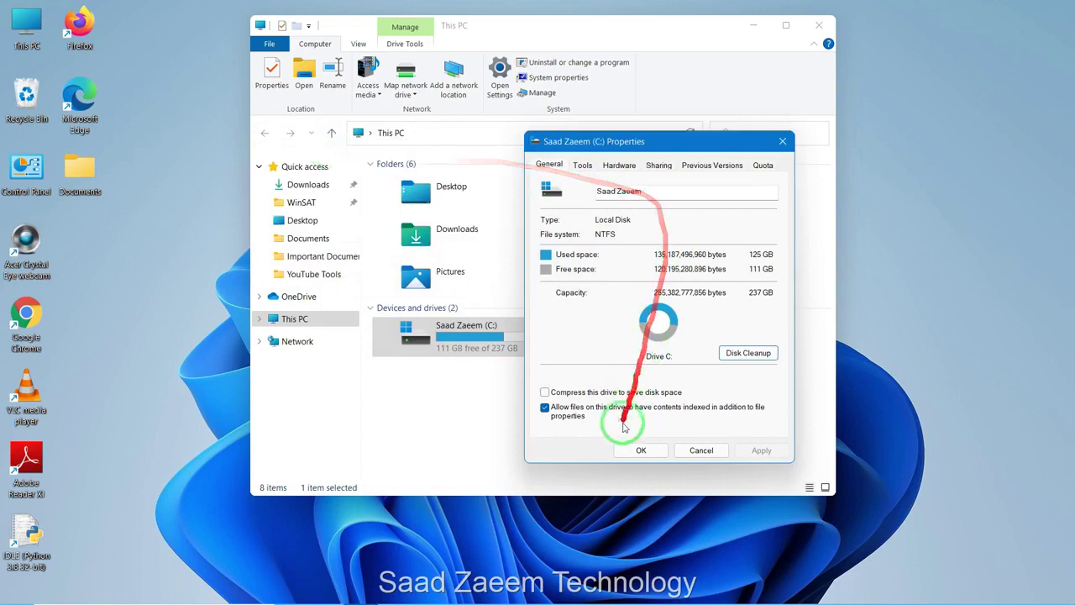
left_click(641, 449)
left_click(629, 395)
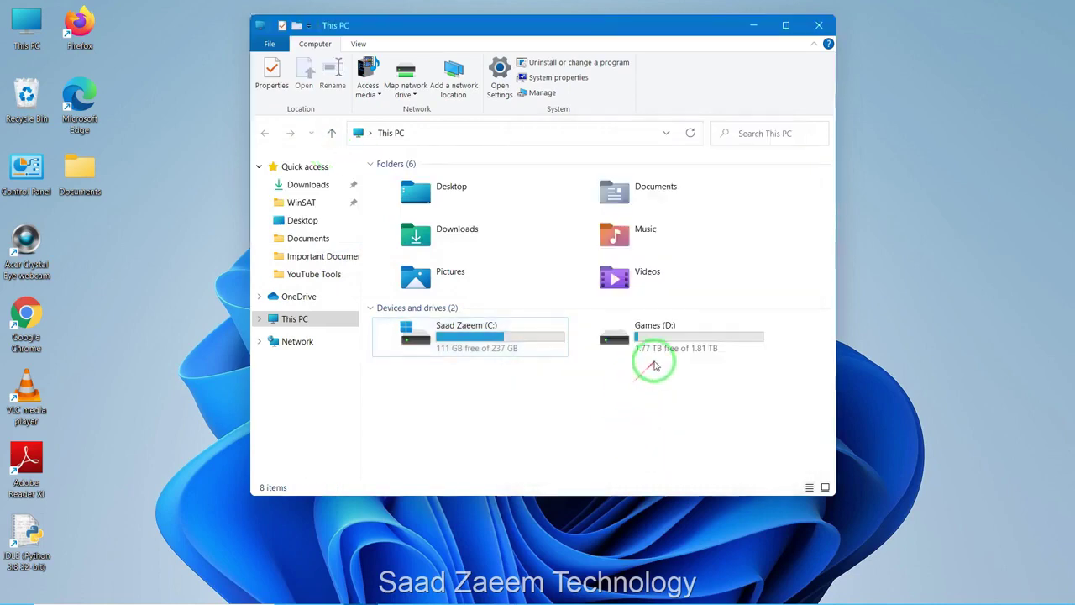
Close the This PC window with Alt+F4 to return to the desktop
key("alt+F4")
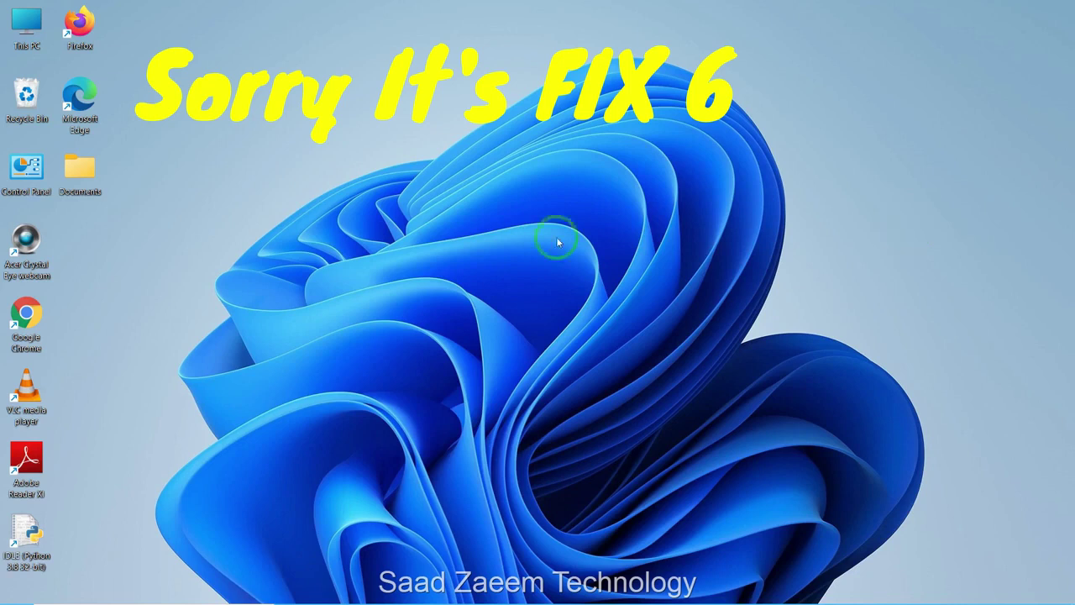
Open Control Panel's installed programs list and select Adobe Reader XI as a removal candidate
double_click(25, 168)
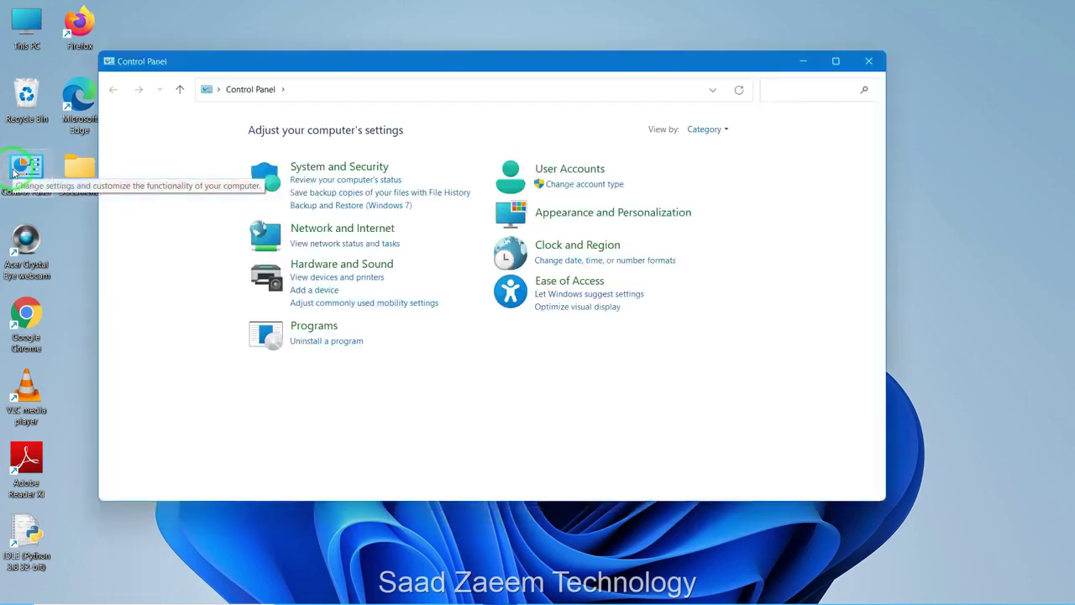
left_click_drag(257, 68, 301, 57)
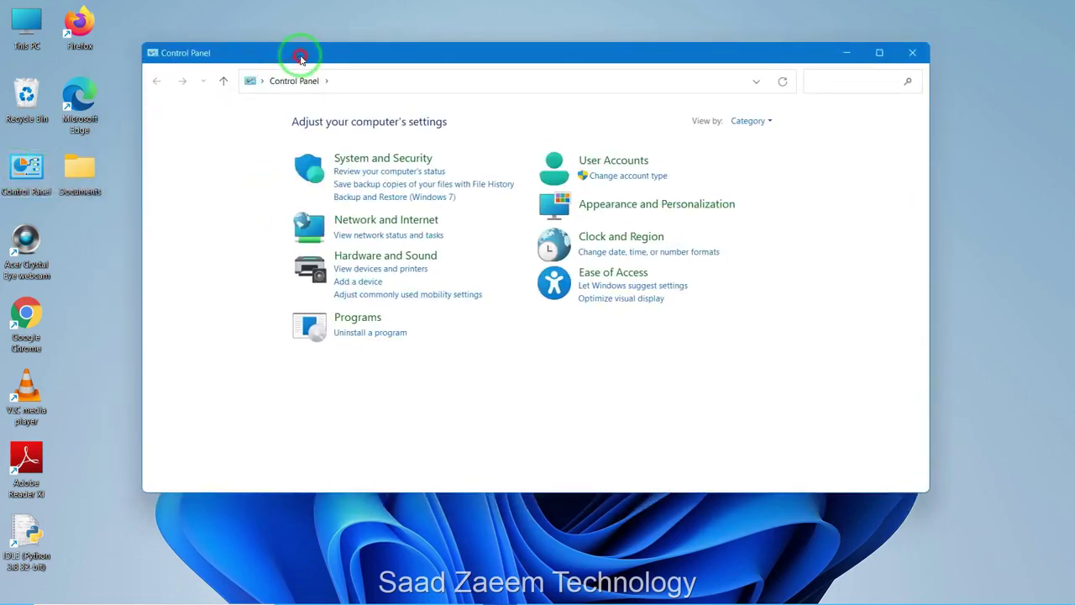
left_click(366, 333)
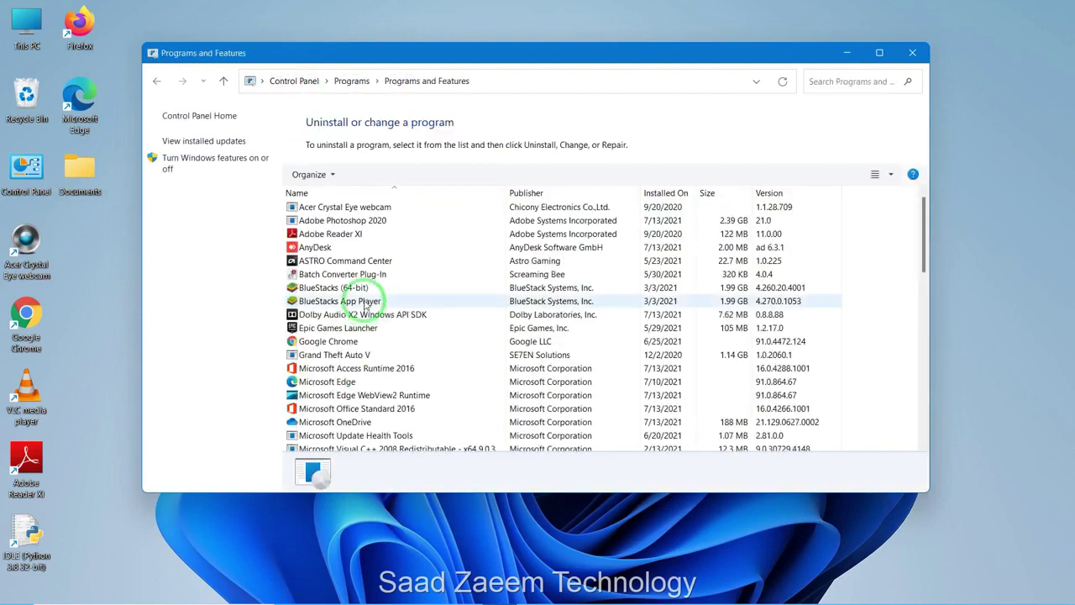
scroll(366, 294, "down", 8)
scroll(365, 293, "down", 4)
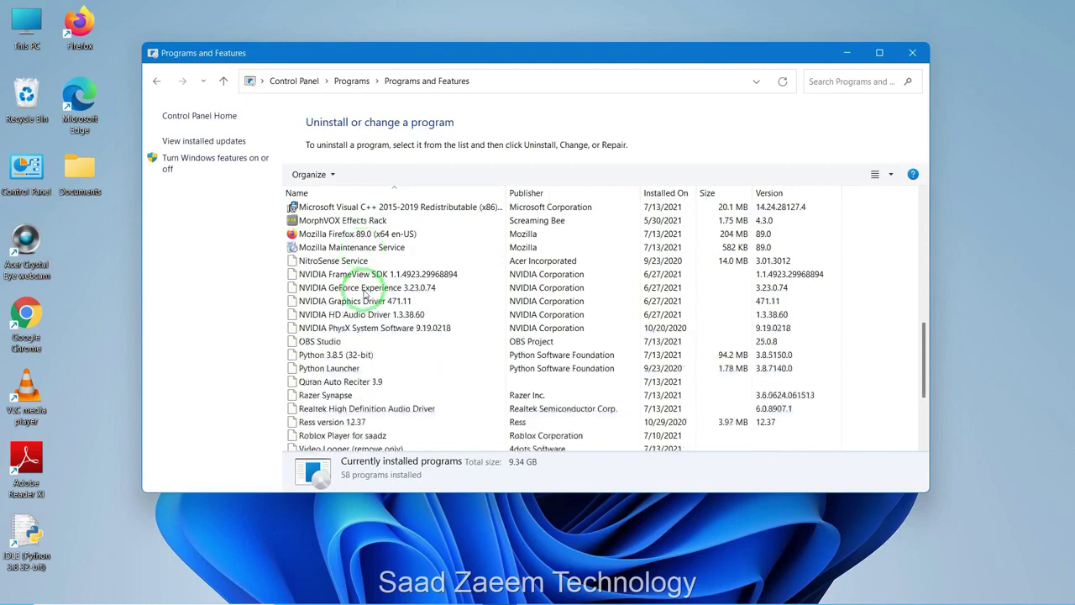
scroll(366, 292, "up", 10)
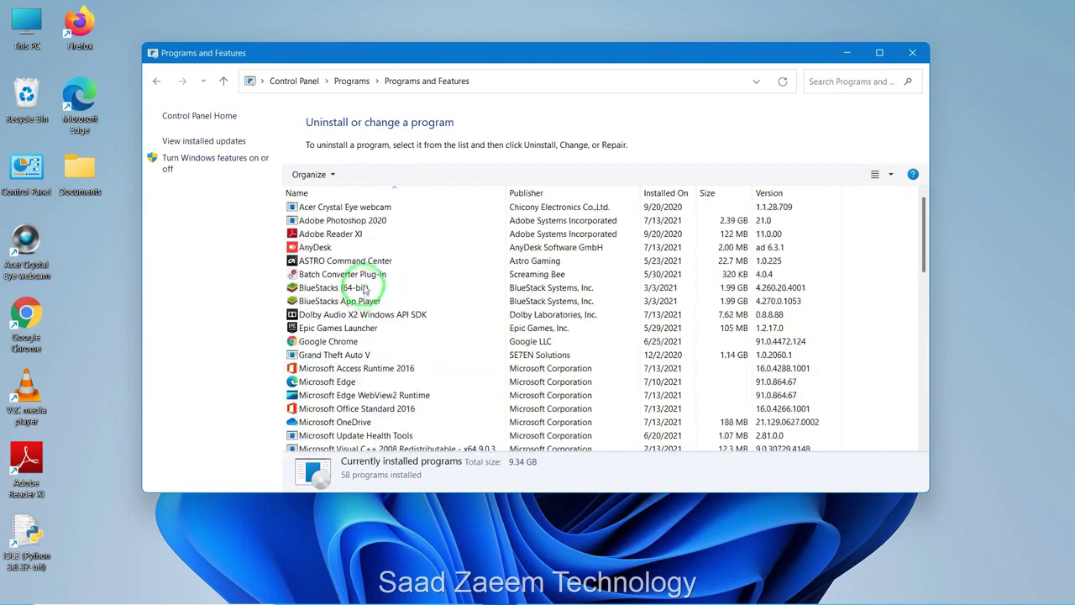
left_click(353, 233)
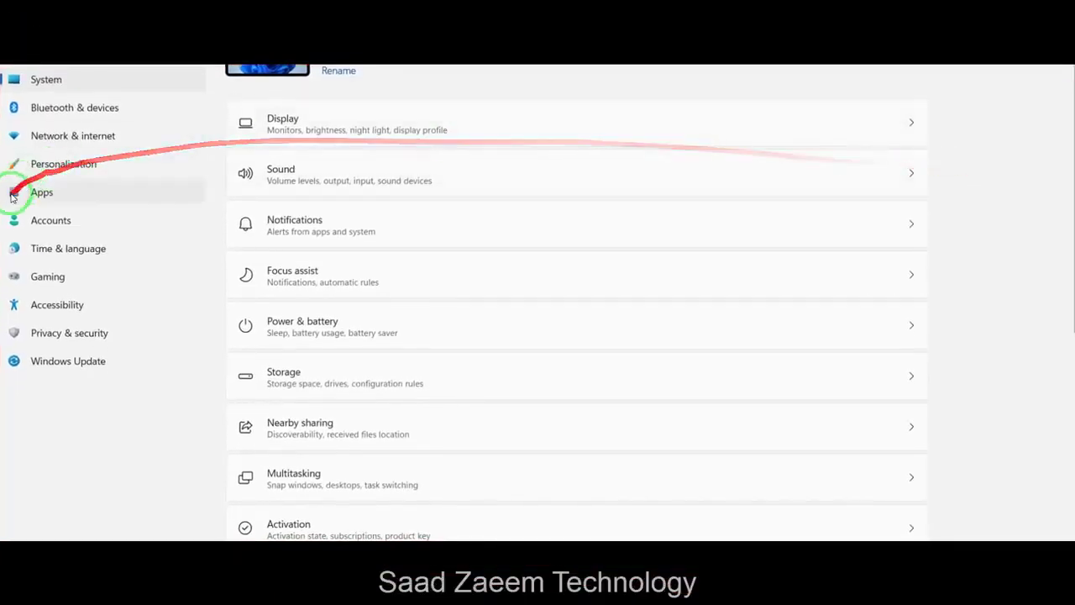
left_click(64, 205)
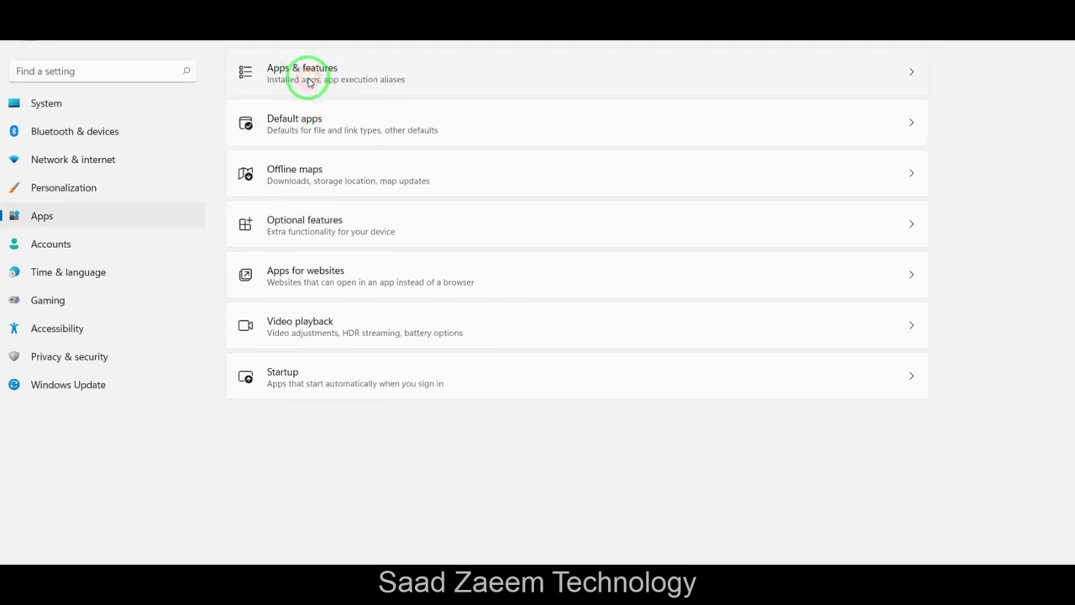
left_click(309, 79)
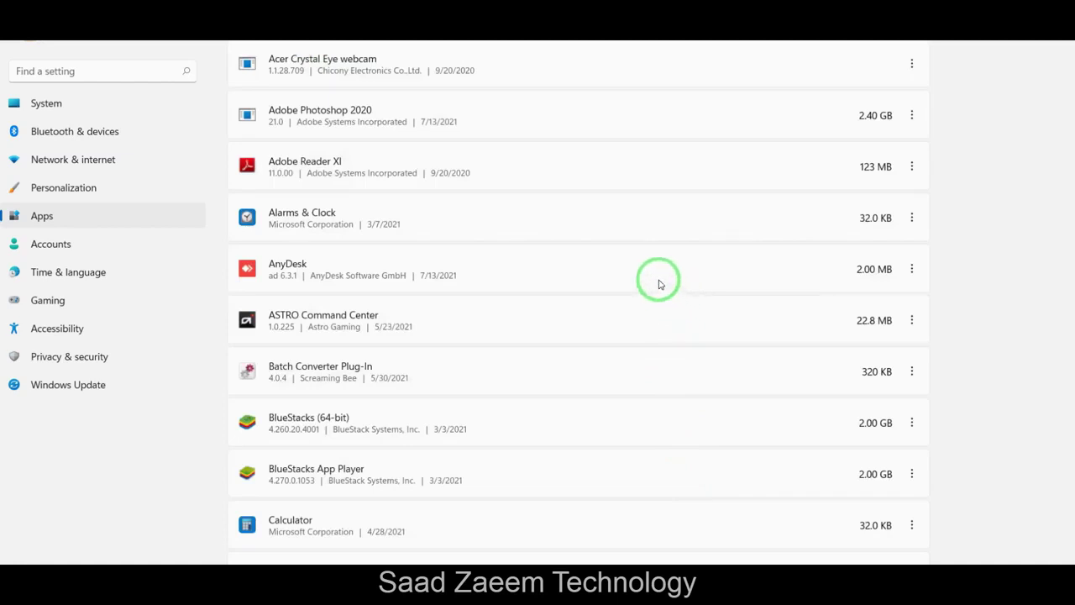
scroll(658, 284, "down", 1)
scroll(658, 283, "down", 1)
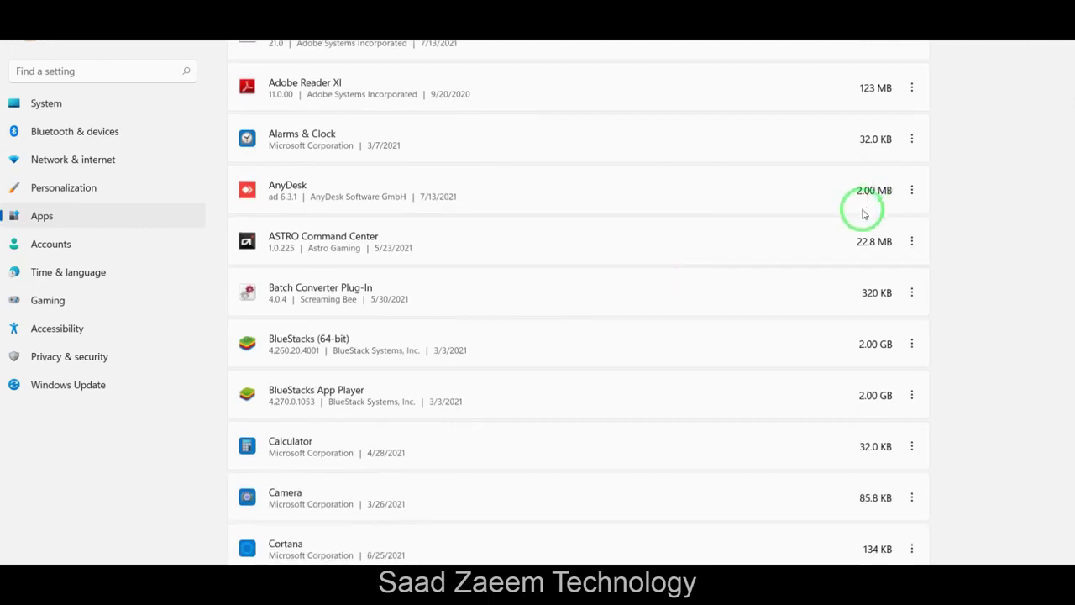
left_click(911, 244)
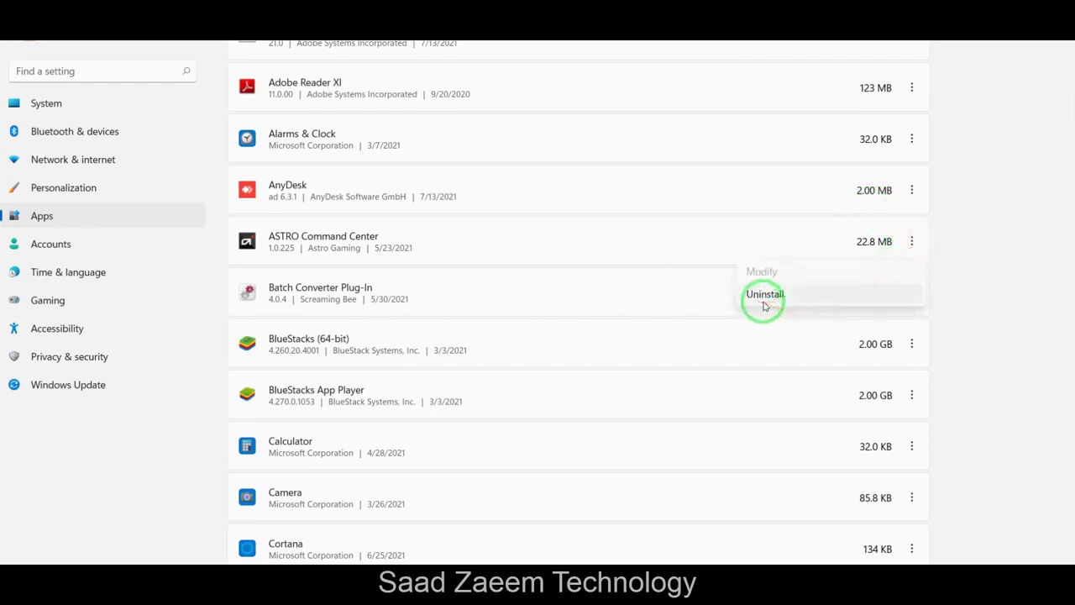
left_click(691, 250)
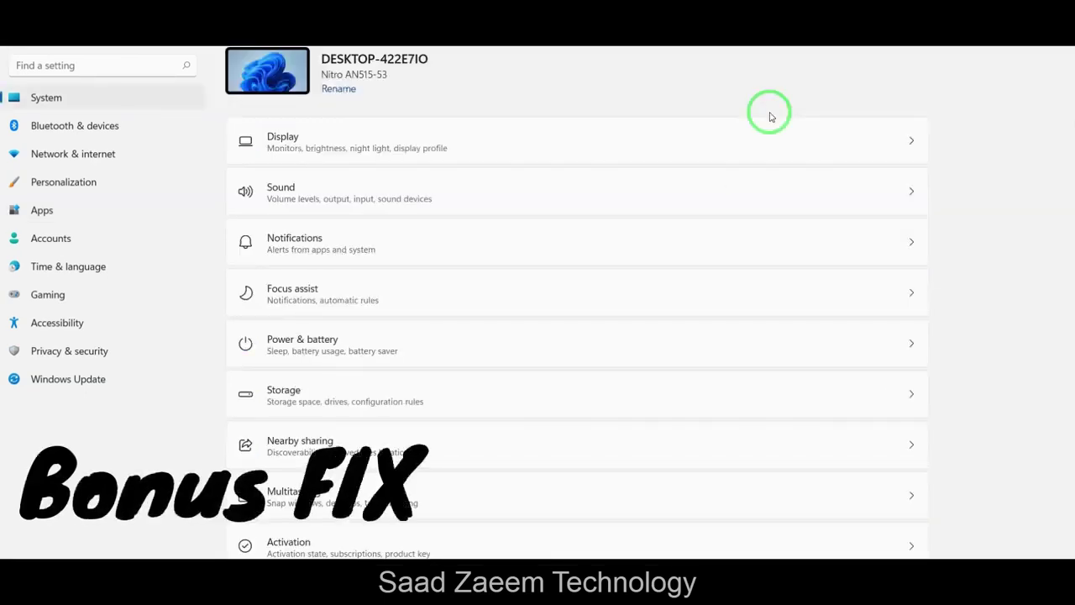
Turn Game Mode on in the Gaming section of Settings
left_click(27, 296)
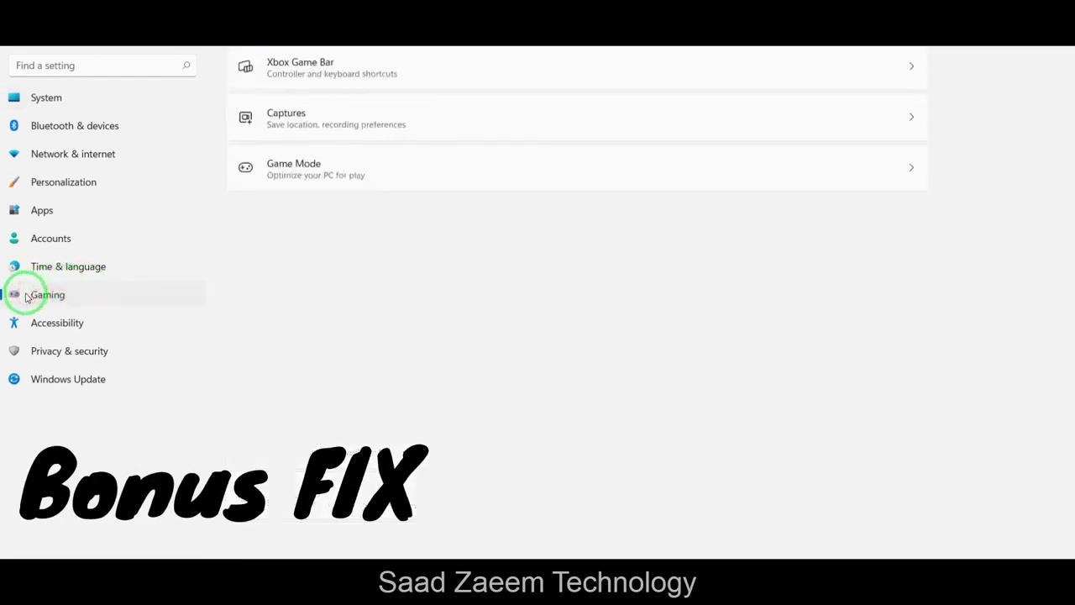
left_click(294, 166)
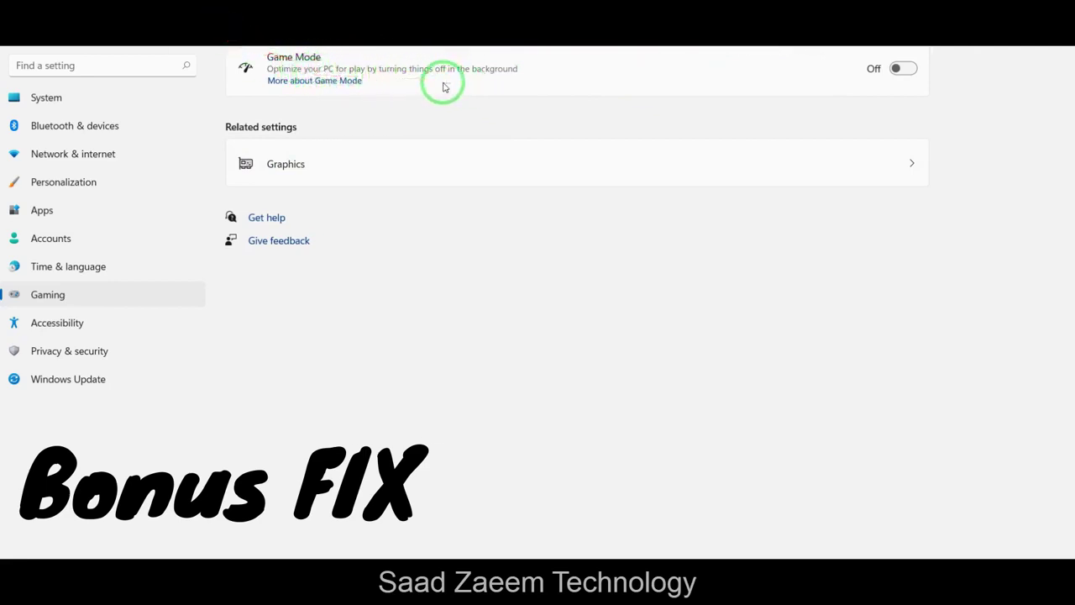
left_click(891, 72)
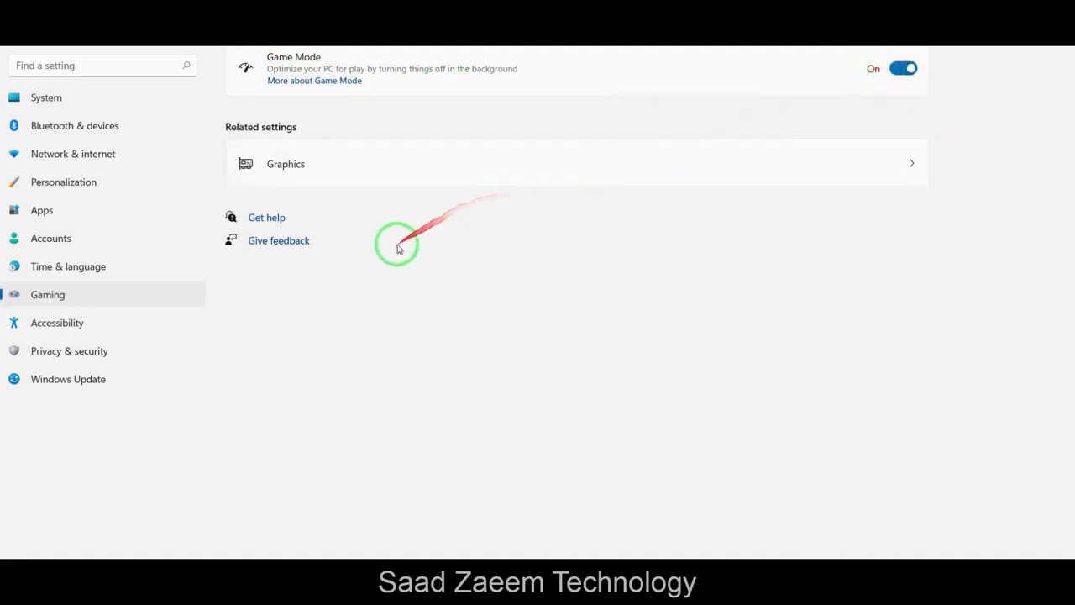